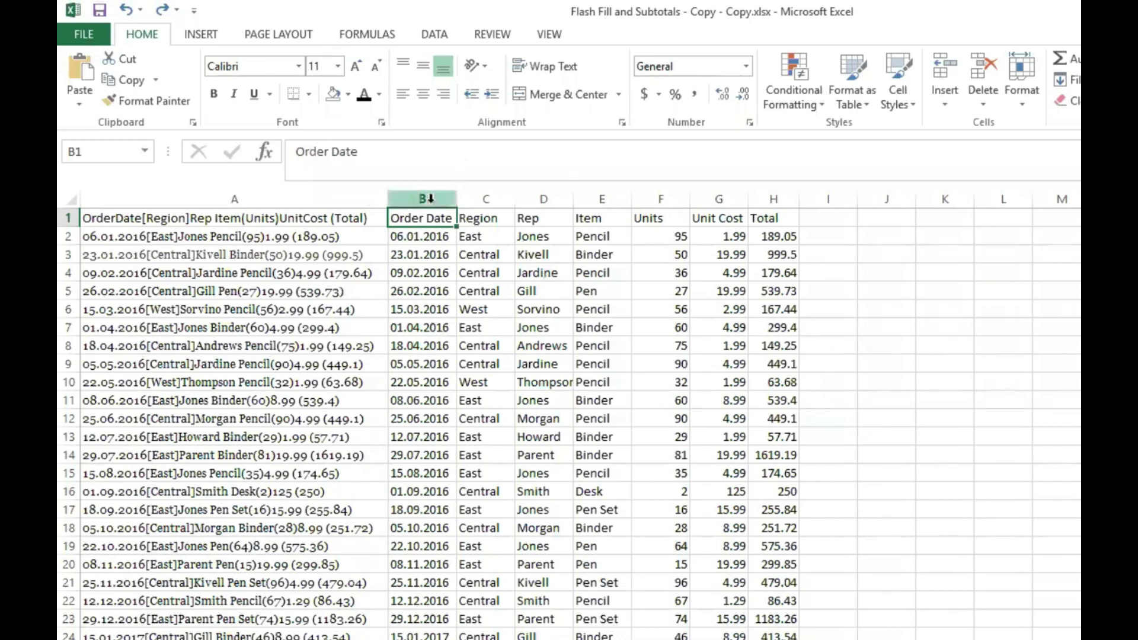
Step: Examine the extracted data columns and the repeated entries of the same rep in the Rep column
{"action": "left_click_drag", "start_coordinate": [430, 198], "coordinate": [771, 201]}
{"action": "left_click", "coordinate": [660, 327]}
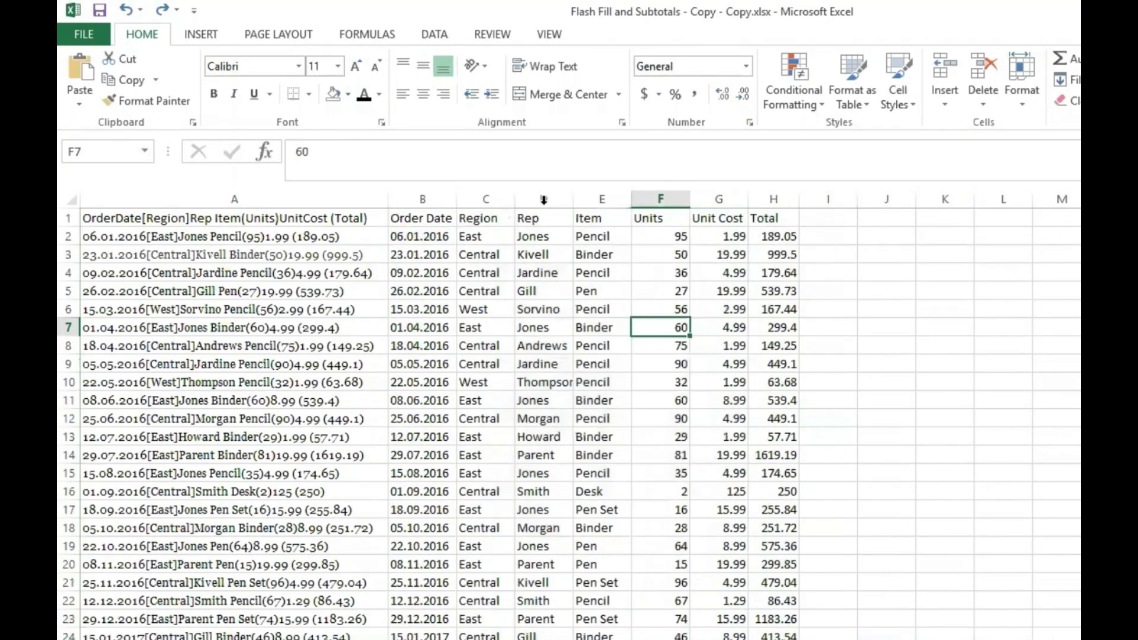
{"action": "left_click_drag", "start_coordinate": [542, 196], "coordinate": [782, 196]}
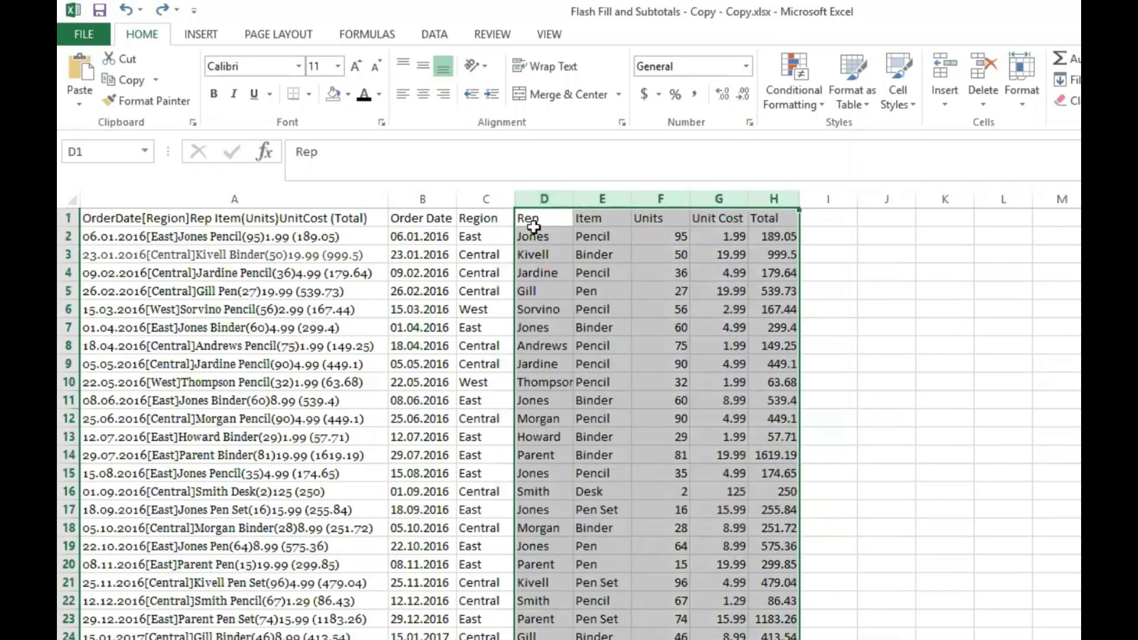
{"action": "left_click", "coordinate": [531, 236]}
{"action": "left_click", "coordinate": [548, 199]}
{"action": "left_click", "coordinate": [546, 253]}
{"action": "left_click", "coordinate": [546, 237]}
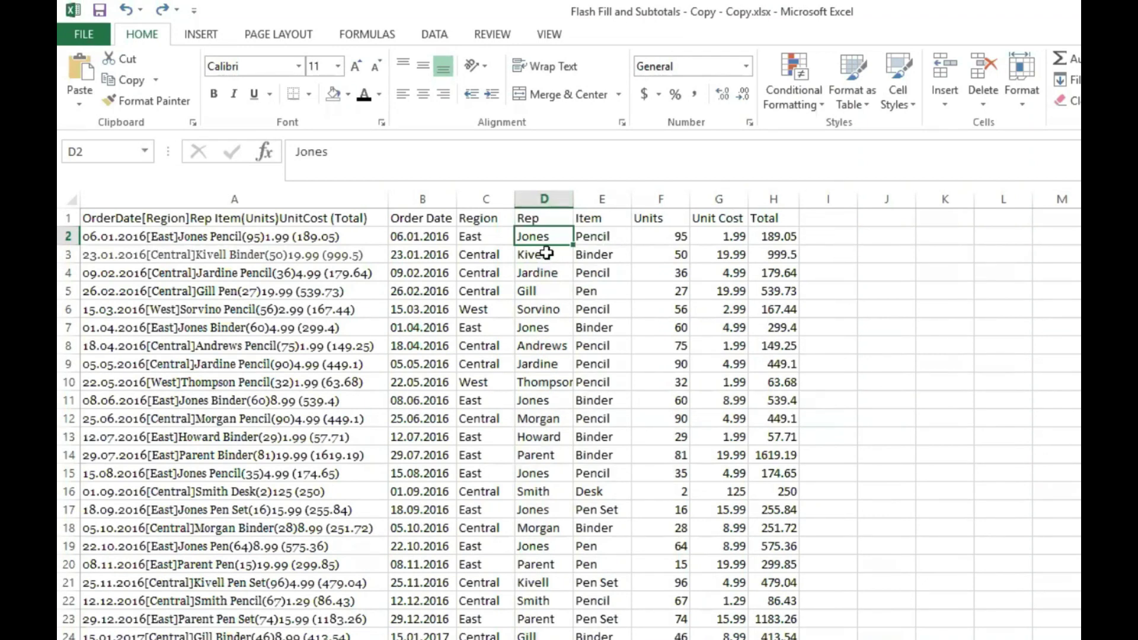
{"action": "left_click", "coordinate": [545, 327]}
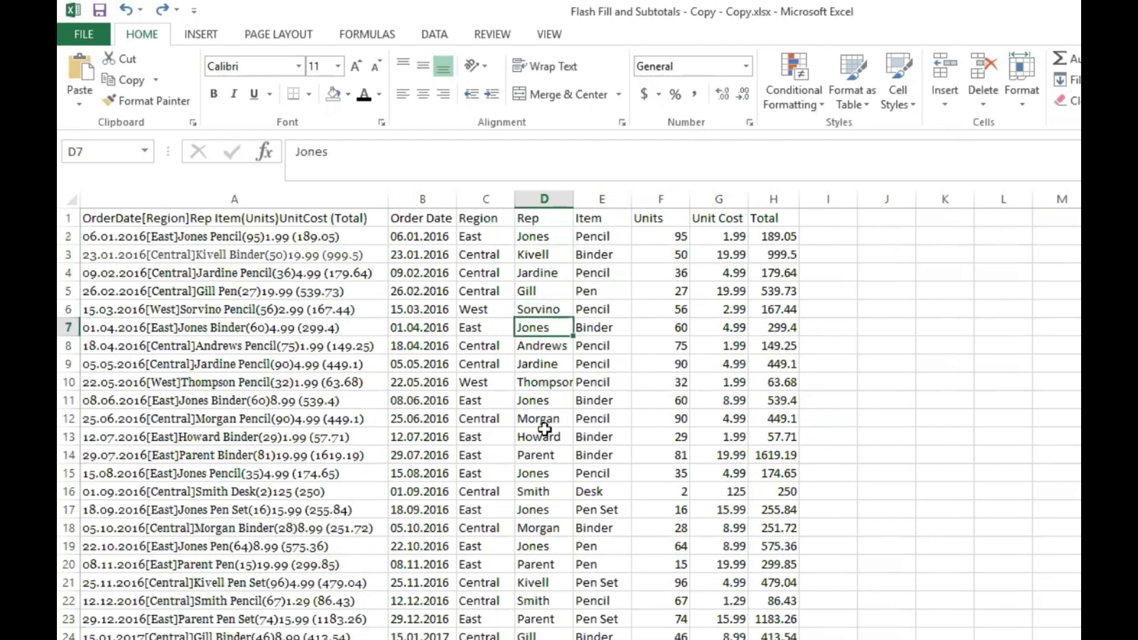
{"action": "left_click", "coordinate": [554, 401]}
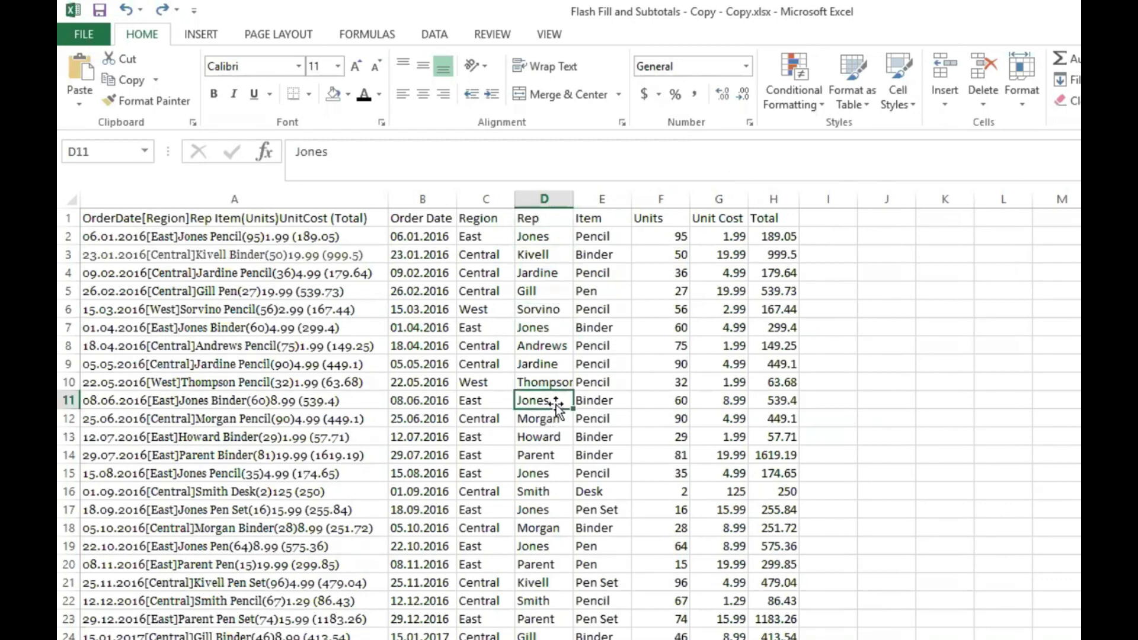
Step: Try numbering the same rep's orders 1, 2 and 3 in column I beside rows 2, 7 and 11
{"action": "left_click", "coordinate": [819, 236]}
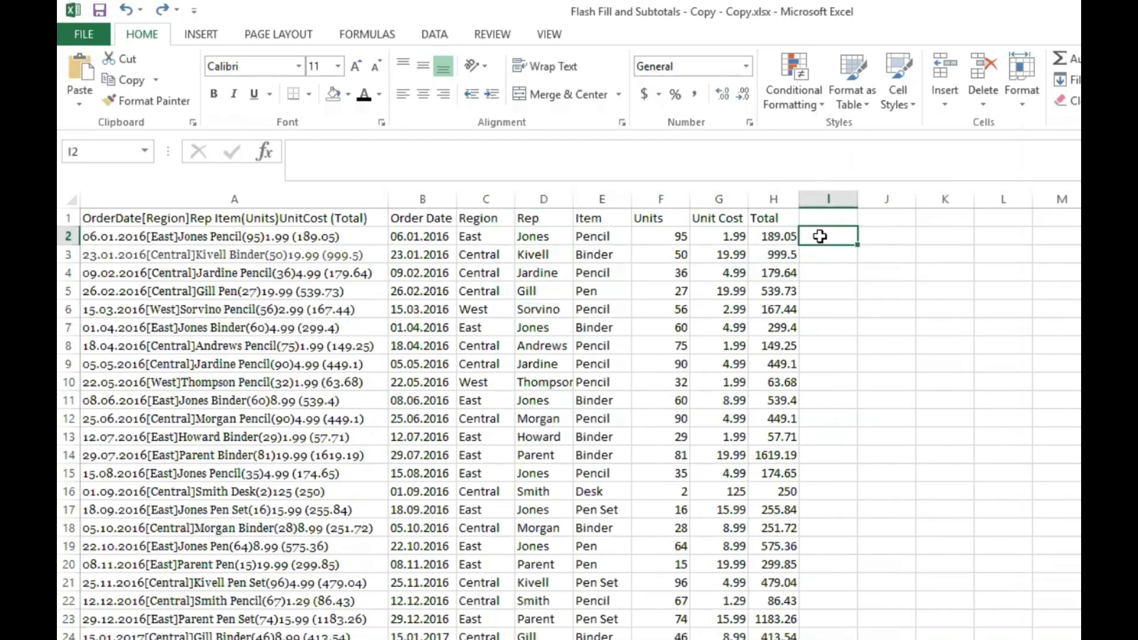
{"action": "type", "text": "1"}
{"action": "key", "text": "Down"}
{"action": "key", "text": "Down"}
{"action": "key", "text": "Down"}
{"action": "key", "text": "Down"}
{"action": "key", "text": "Down"}
{"action": "type", "text": "2"}
{"action": "key", "text": "Down"}
{"action": "key", "text": "Down"}
{"action": "key", "text": "Down"}
{"action": "key", "text": "Down"}
{"action": "type", "text": "3"}
{"action": "key", "text": "Up"}
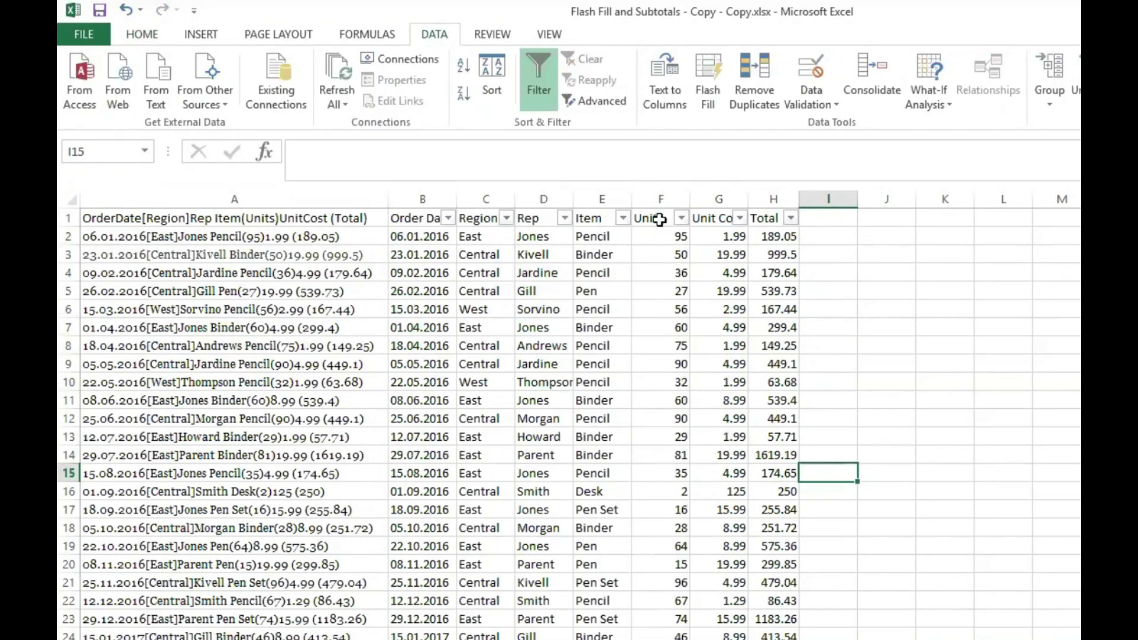
Step: Examine the Units and Total columns, the overall data range and the filter list of the Order Date column
{"action": "left_click_drag", "start_coordinate": [656, 218], "coordinate": [658, 450]}
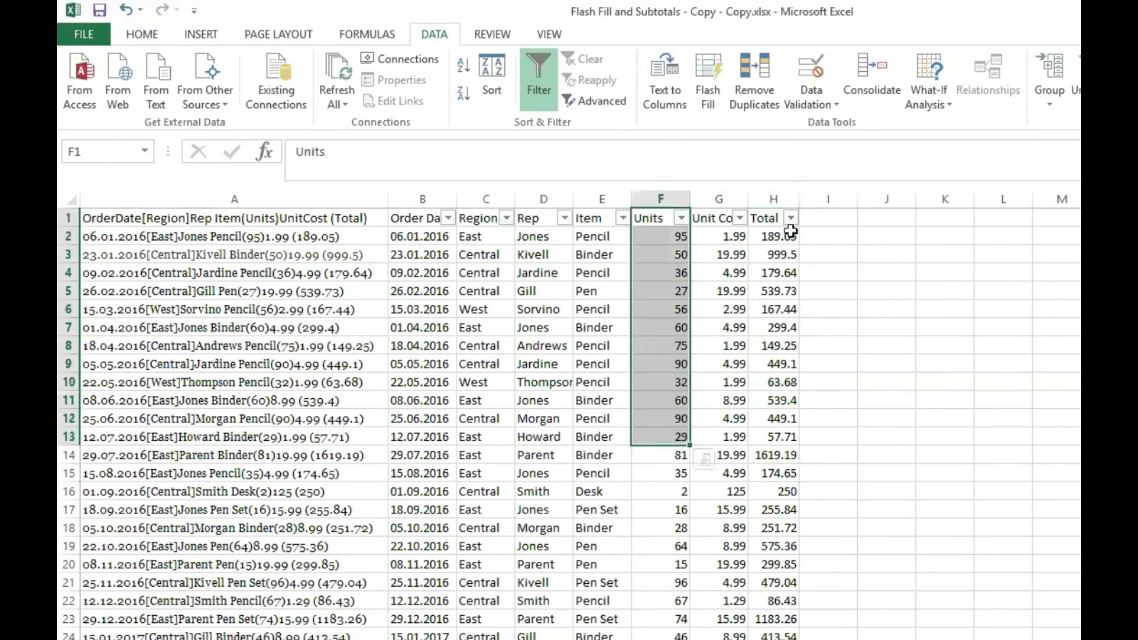
{"action": "left_click_drag", "start_coordinate": [767, 221], "coordinate": [766, 426]}
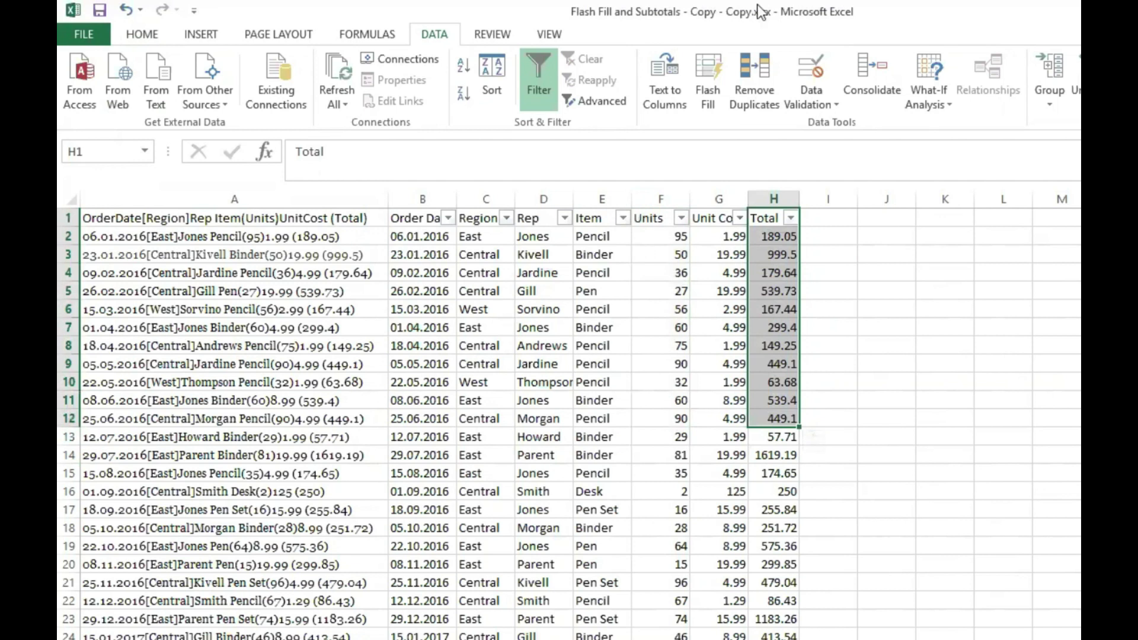
{"action": "left_click_drag", "start_coordinate": [421, 219], "coordinate": [767, 601]}
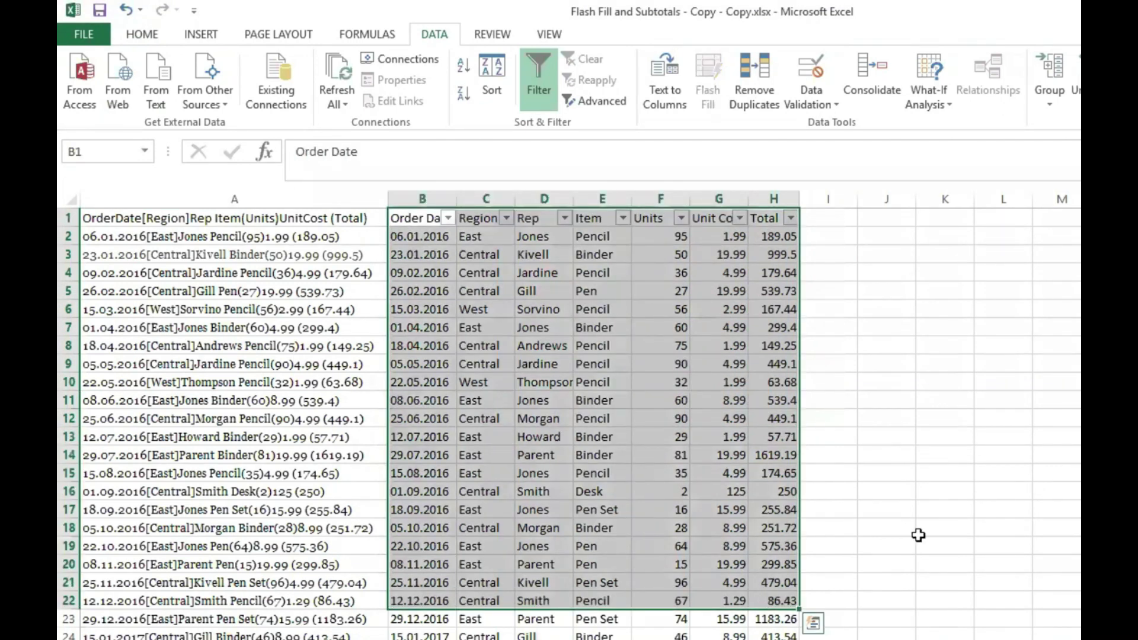
{"action": "left_click", "coordinate": [943, 527]}
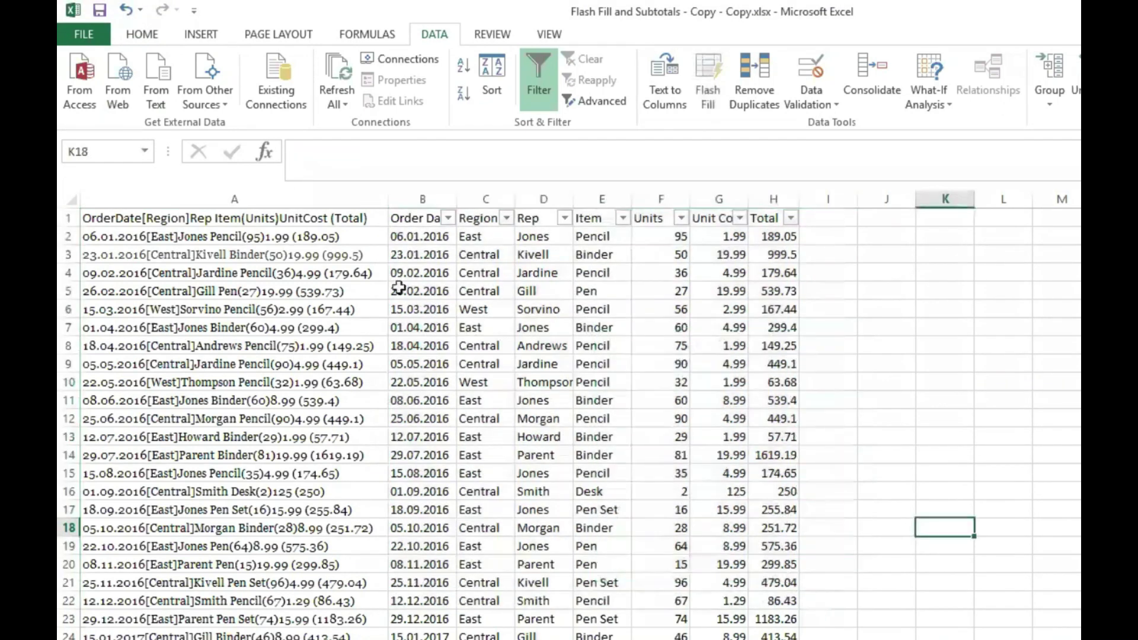
{"action": "left_click", "coordinate": [424, 255]}
{"action": "left_click", "coordinate": [448, 218]}
{"action": "left_click_drag", "start_coordinate": [441, 417], "coordinate": [417, 366]}
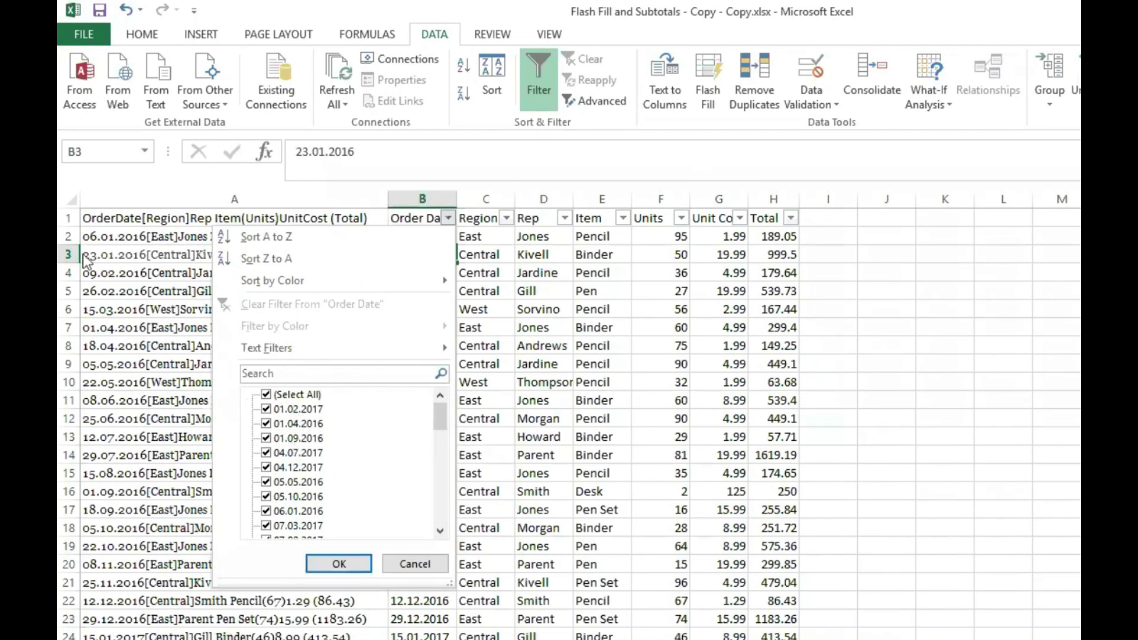
{"action": "left_click", "coordinate": [417, 564]}
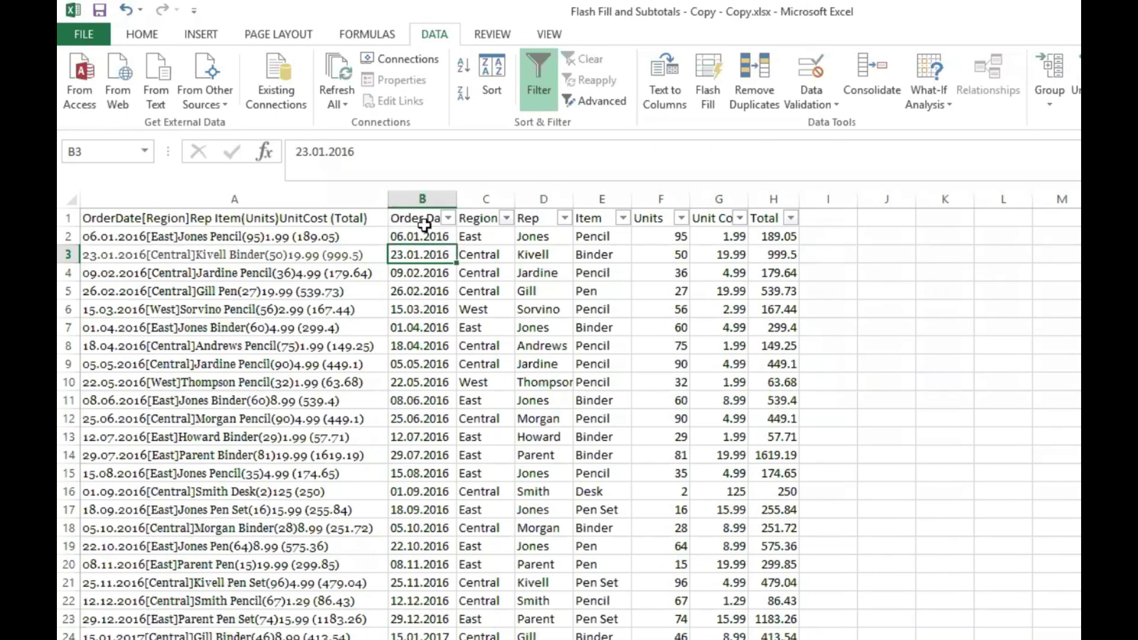
Step: Delete column A, which holds the combined order text
{"action": "left_click", "coordinate": [305, 200]}
{"action": "right_click", "coordinate": [309, 203]}
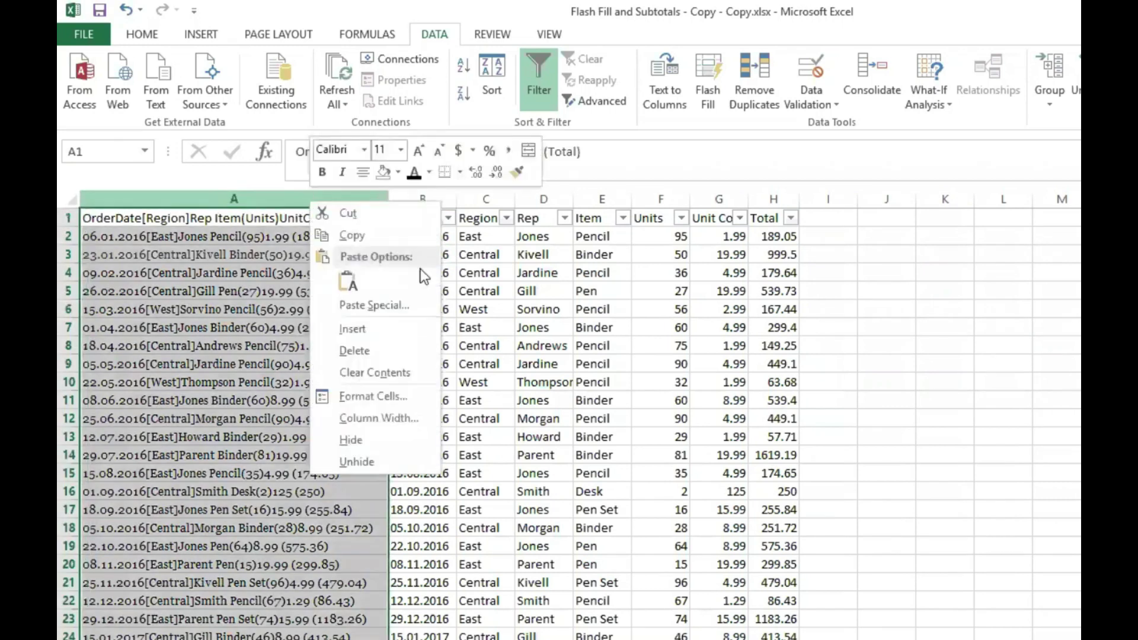
{"action": "left_click", "coordinate": [358, 350]}
Step: Start recording a macro named work1 from cell A1, stored in this workbook
{"action": "left_click", "coordinate": [91, 219]}
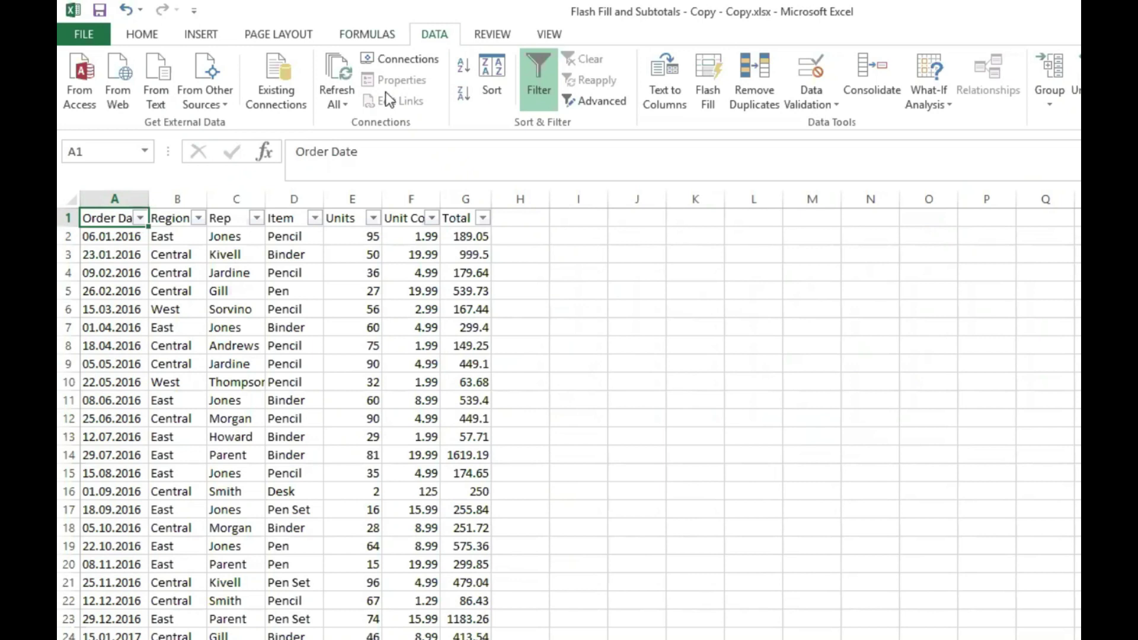
{"action": "left_click", "coordinate": [555, 37]}
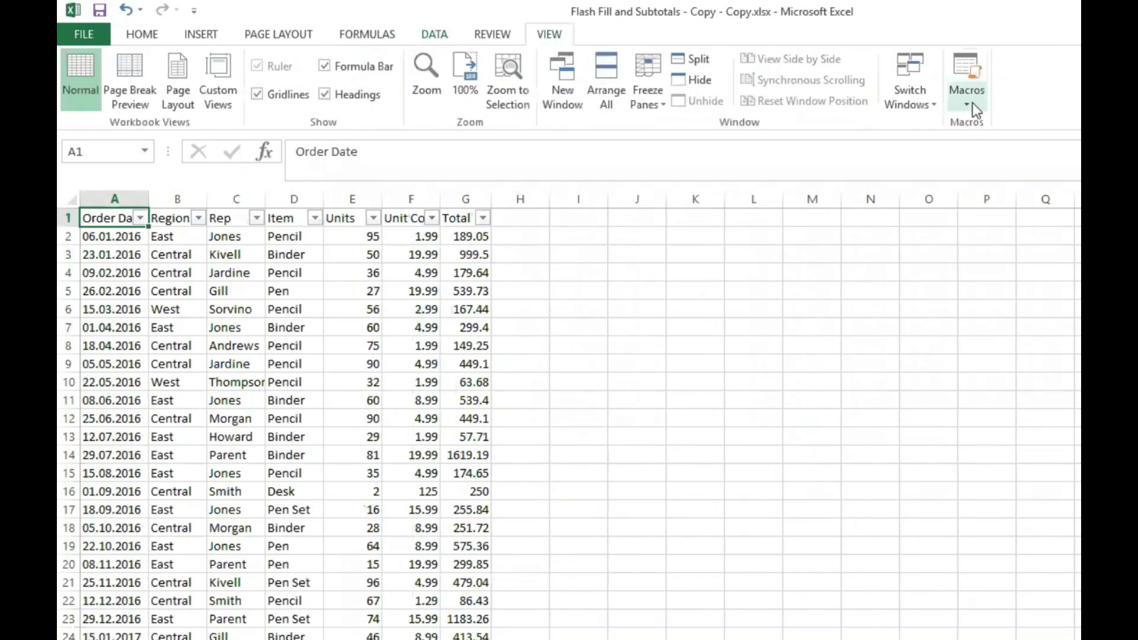
{"action": "left_click", "coordinate": [970, 104]}
{"action": "left_click", "coordinate": [1007, 151]}
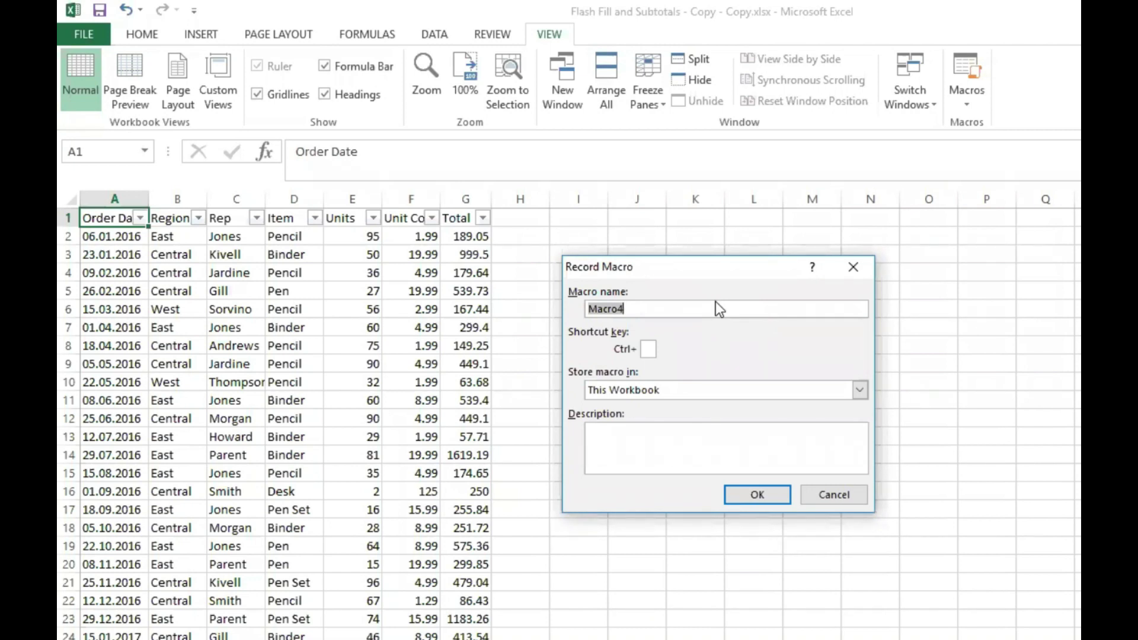
{"action": "type", "text": "work1"}
{"action": "left_click", "coordinate": [757, 497]}
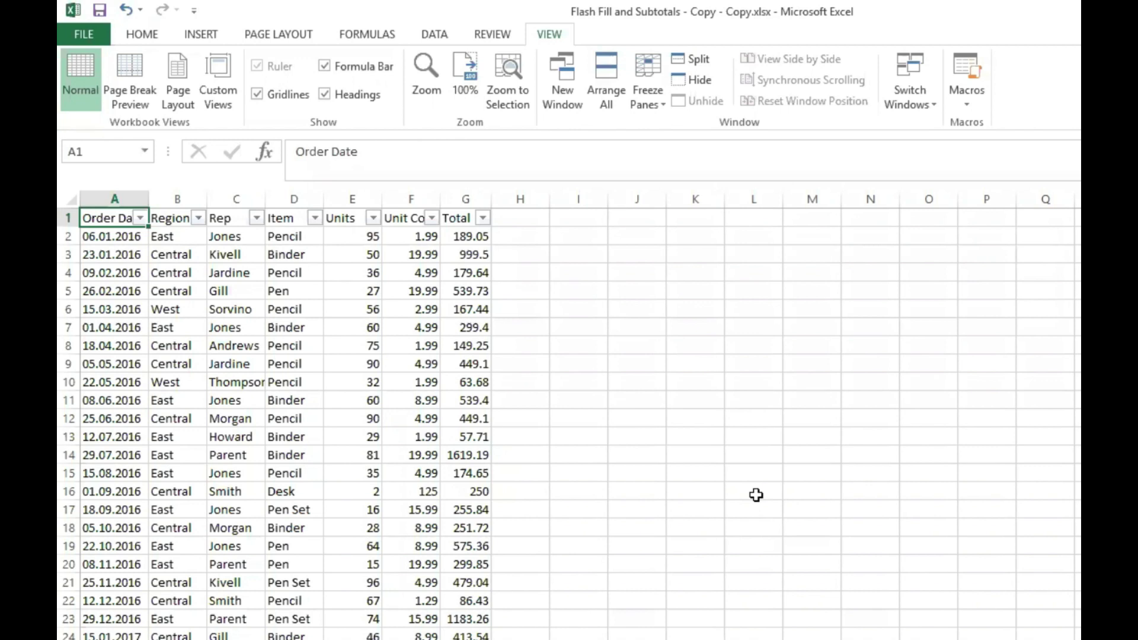
Step: Replace every "." with "/" in the Order Date column so the entries become real dates
{"action": "left_click", "coordinate": [120, 199]}
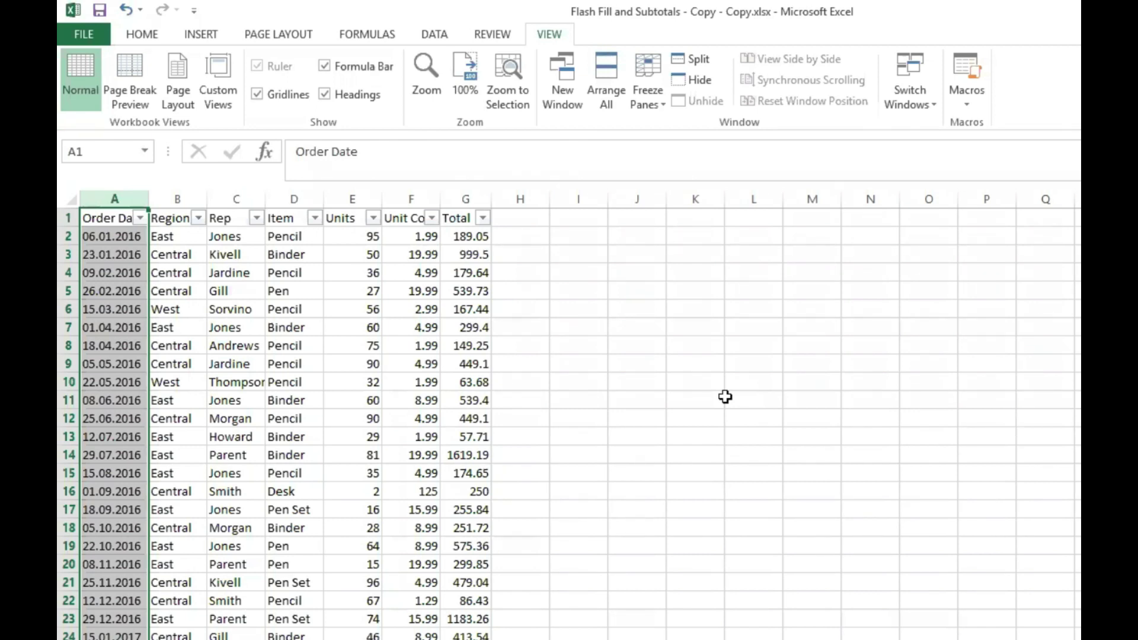
{"action": "key", "text": "ctrl+h"}
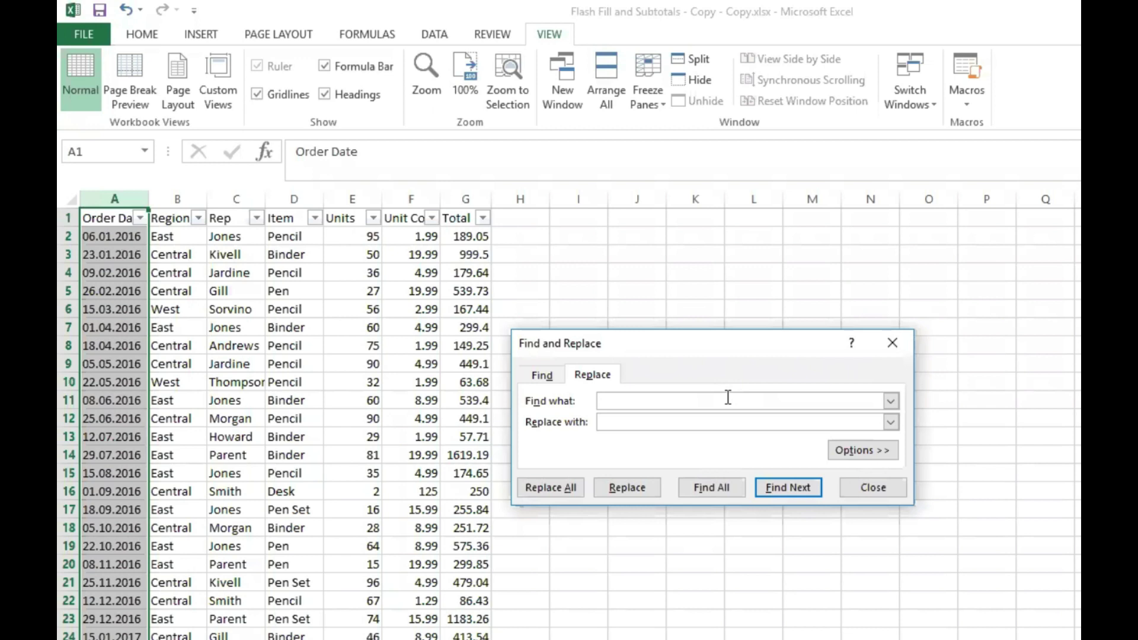
{"action": "type", "text": "."}
{"action": "key", "text": "Tab"}
{"action": "type", "text": "/"}
{"action": "left_click", "coordinate": [571, 492]}
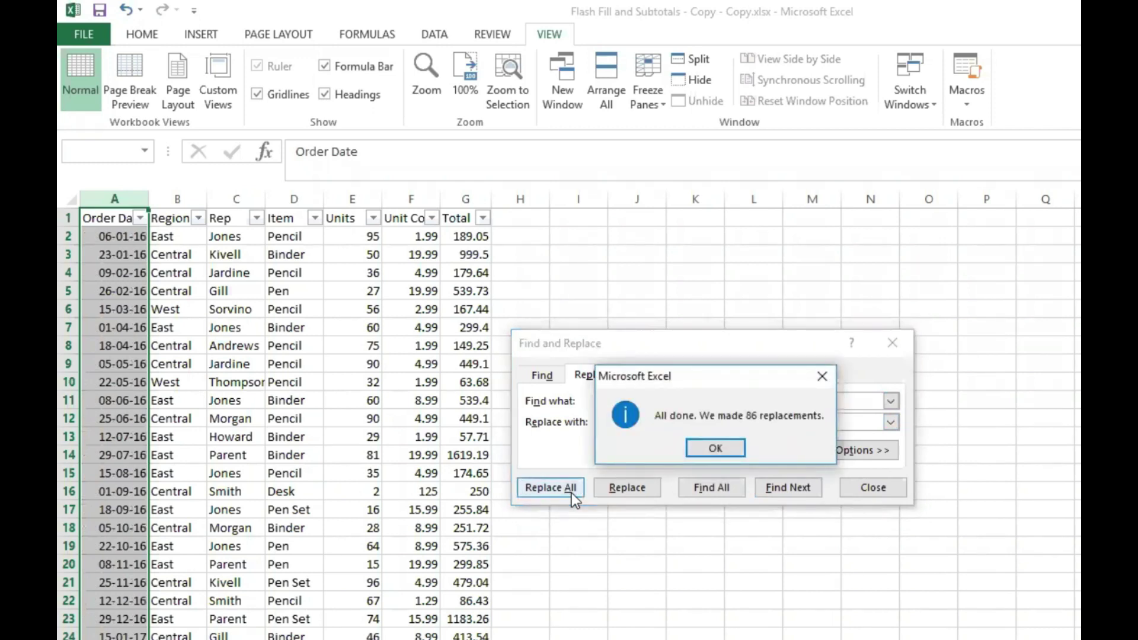
{"action": "left_click", "coordinate": [719, 449]}
{"action": "left_click", "coordinate": [878, 488]}
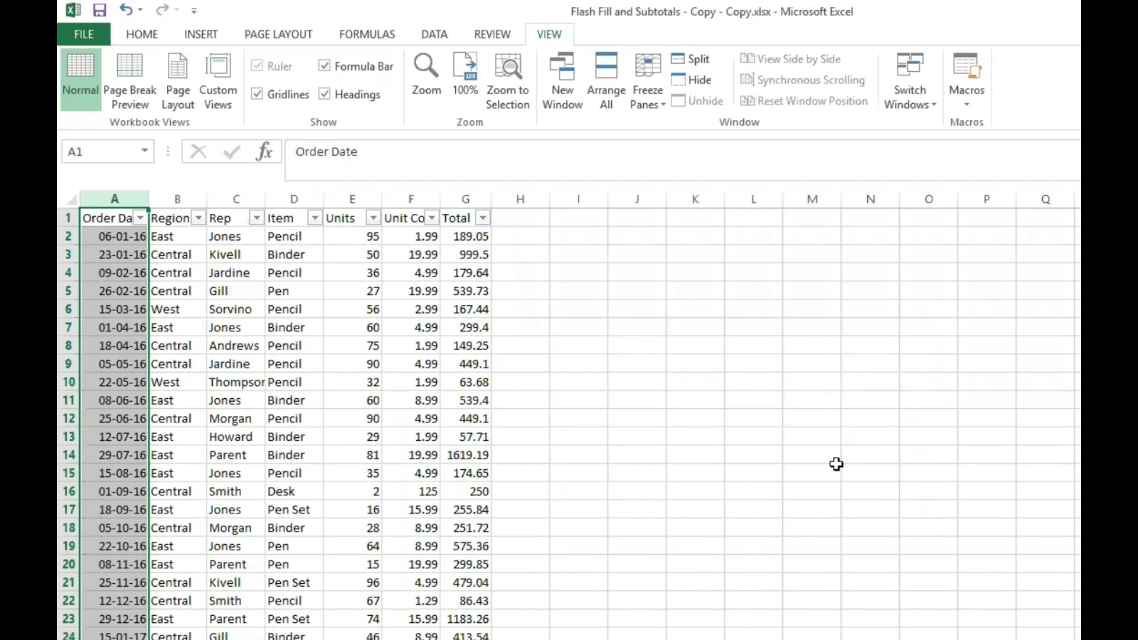
Step: Check the Order Date filter list for year grouping, looking inside the 2017 group
{"action": "left_click", "coordinate": [118, 219]}
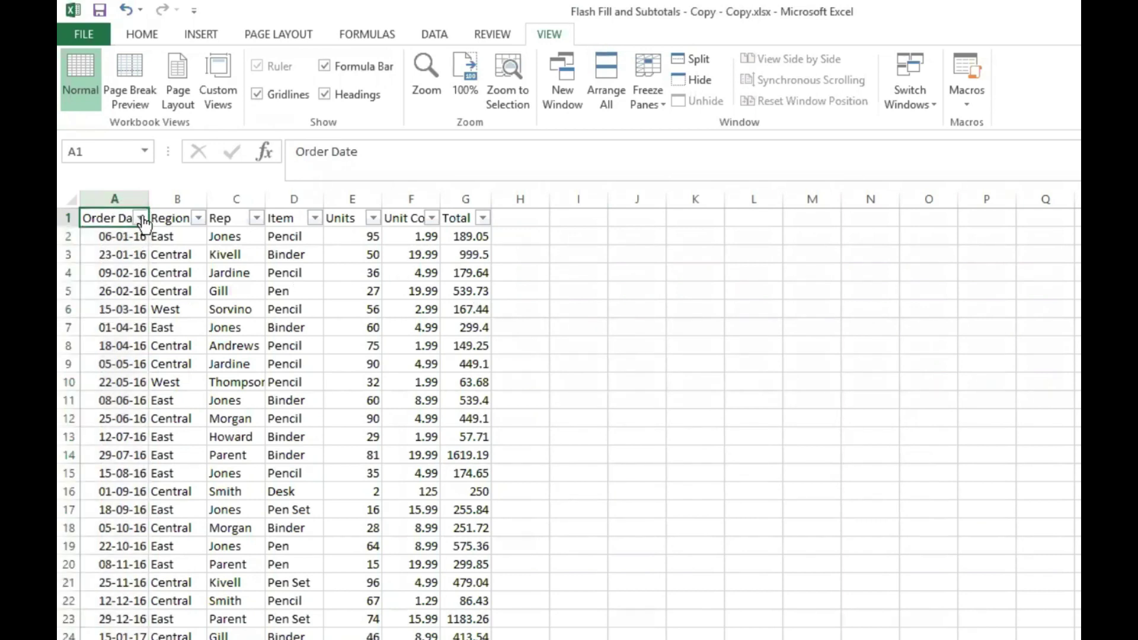
{"action": "left_click", "coordinate": [141, 219]}
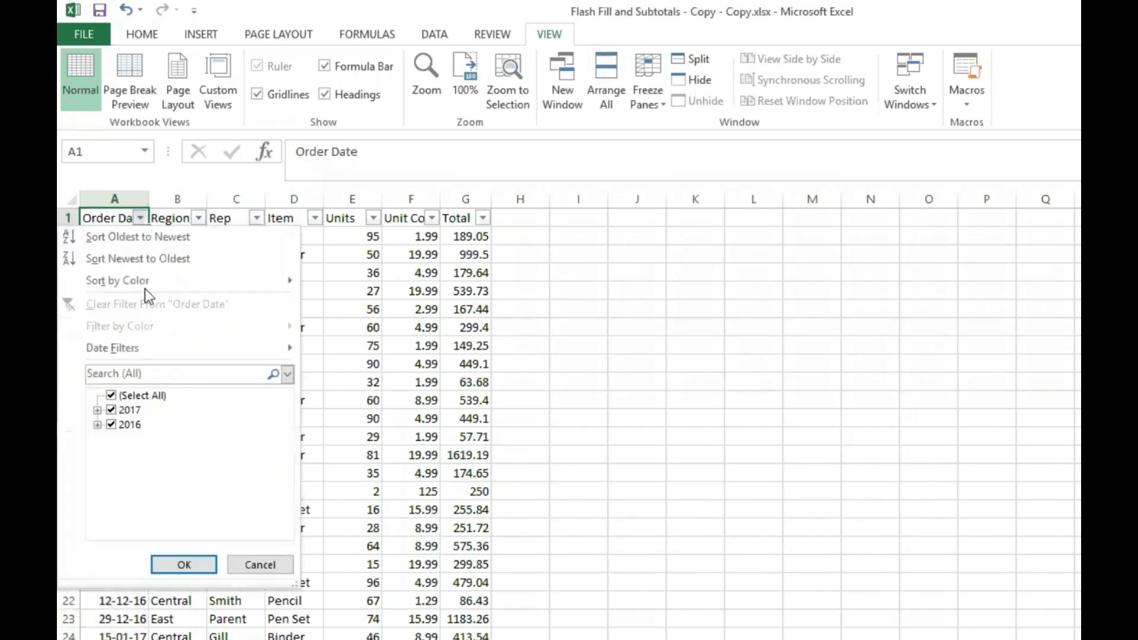
{"action": "left_click", "coordinate": [97, 410]}
{"action": "scroll", "coordinate": [128, 430], "scroll_direction": "down", "scroll_amount": 2}
{"action": "scroll", "coordinate": [127, 430], "scroll_direction": "up", "scroll_amount": 2}
{"action": "left_click", "coordinate": [97, 395]}
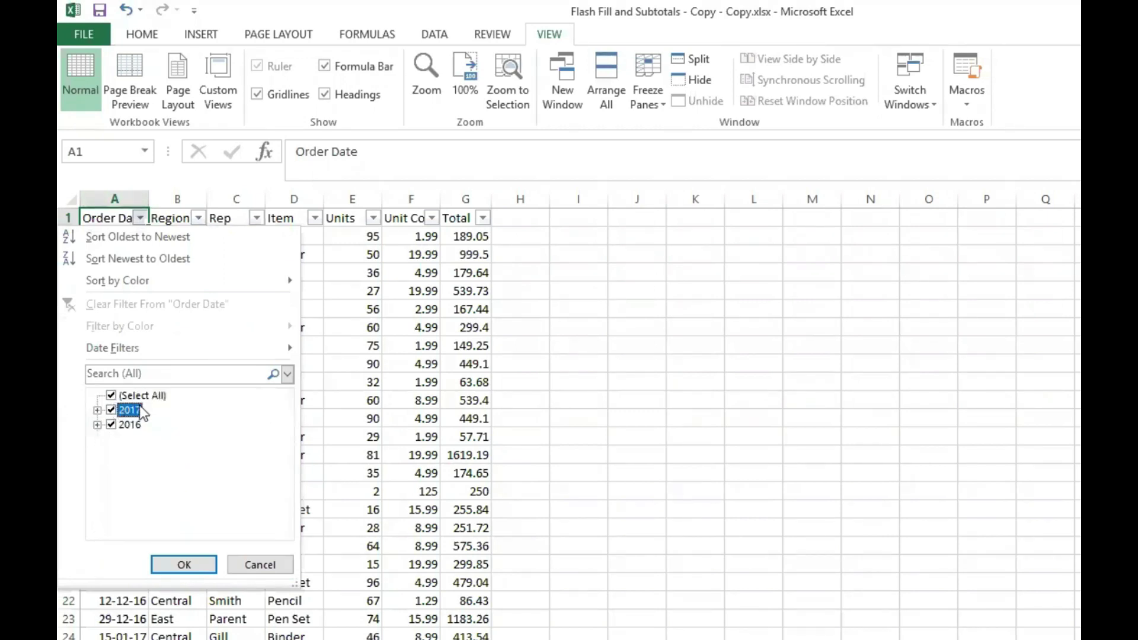
{"action": "left_click", "coordinate": [169, 564]}
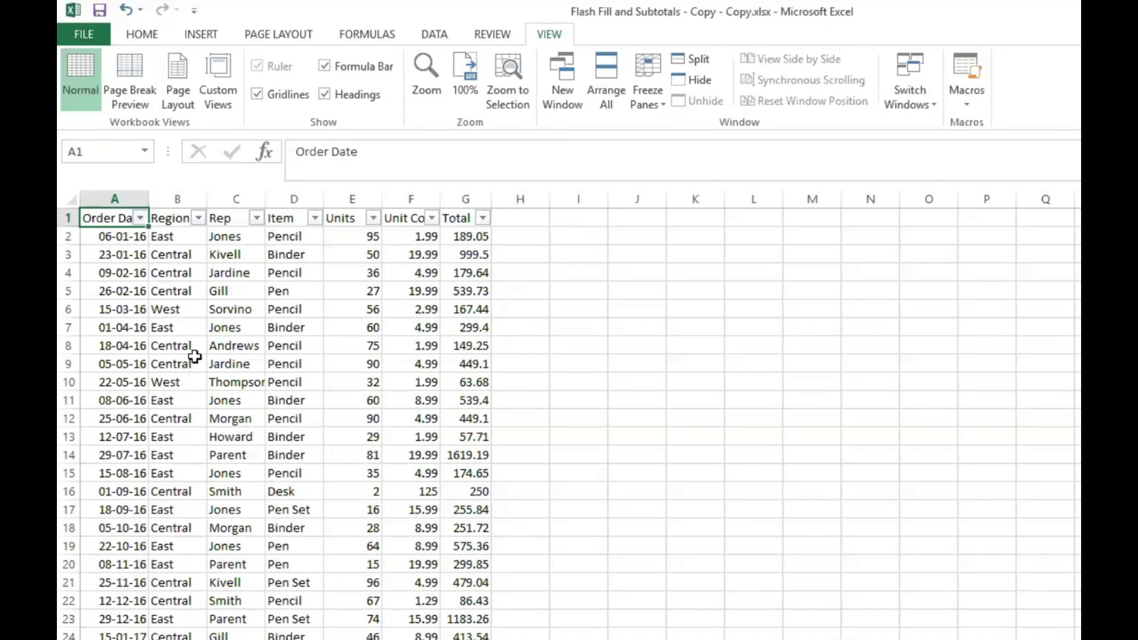
Step: Convert the whole data range A1:G44 into a table with headers
{"action": "key", "text": "ctrl+a"}
{"action": "scroll", "coordinate": [195, 357], "scroll_direction": "down", "scroll_amount": 5}
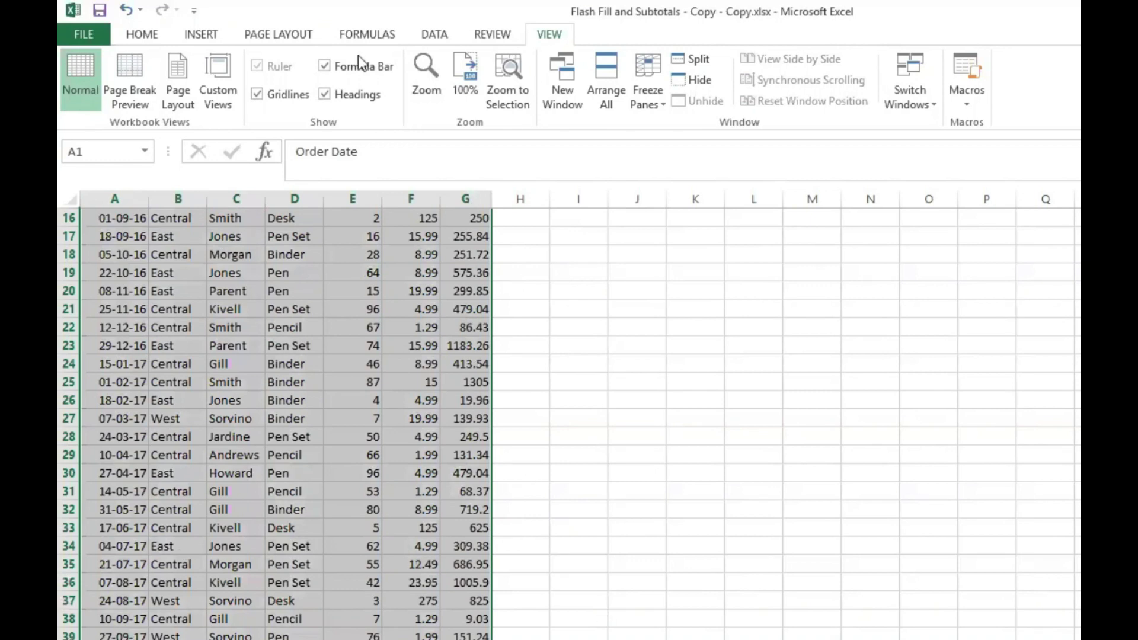
{"action": "left_click", "coordinate": [198, 34]}
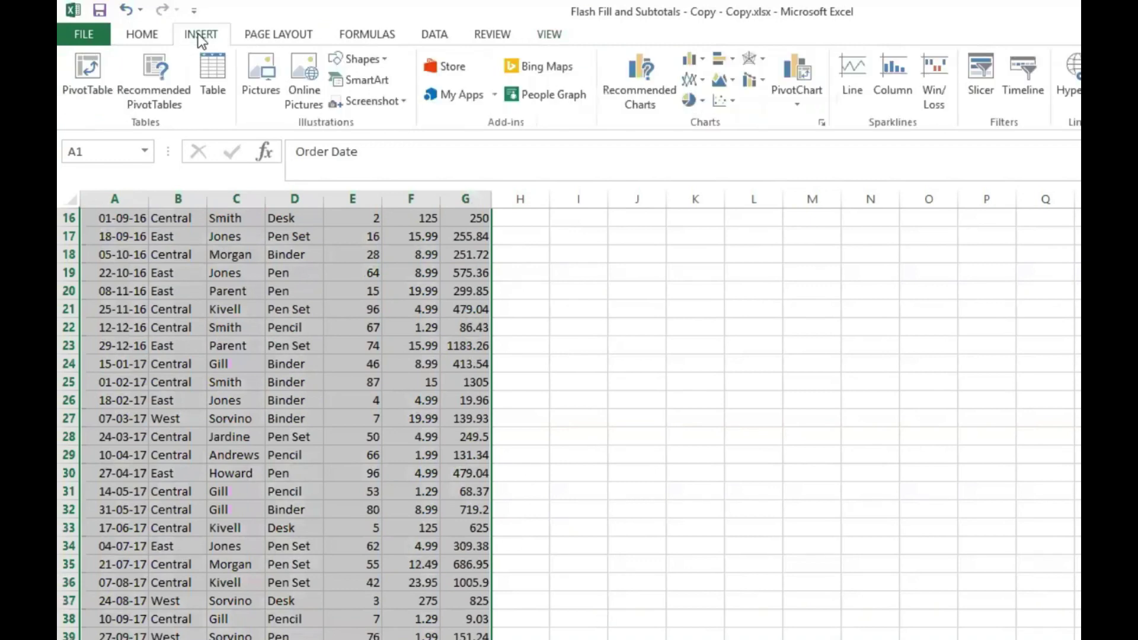
{"action": "left_click", "coordinate": [214, 76]}
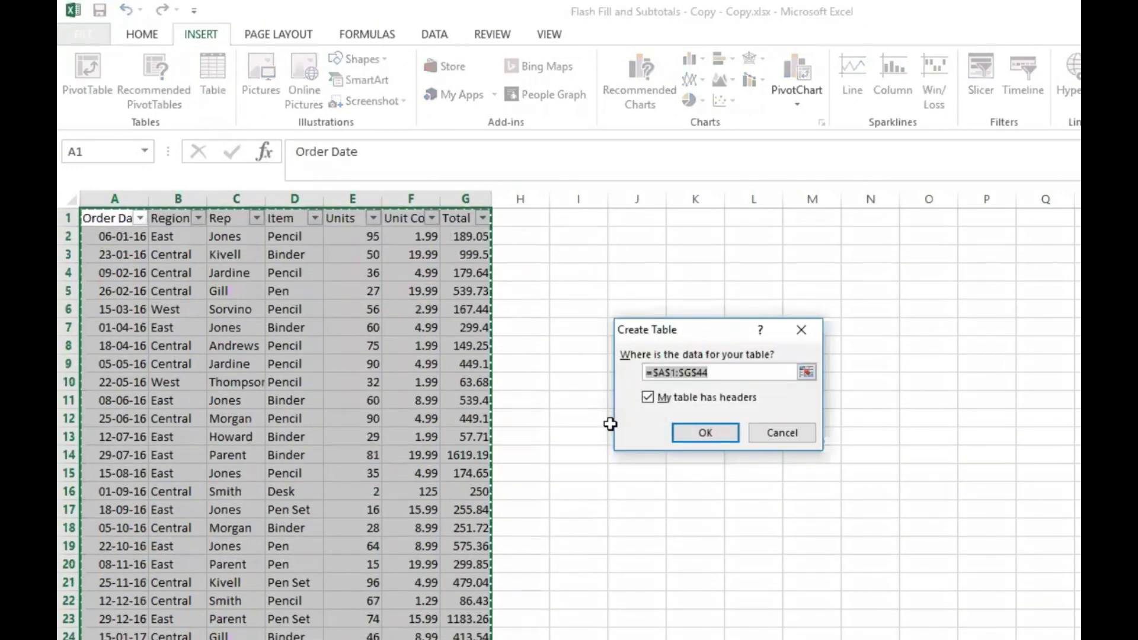
{"action": "left_click", "coordinate": [708, 431]}
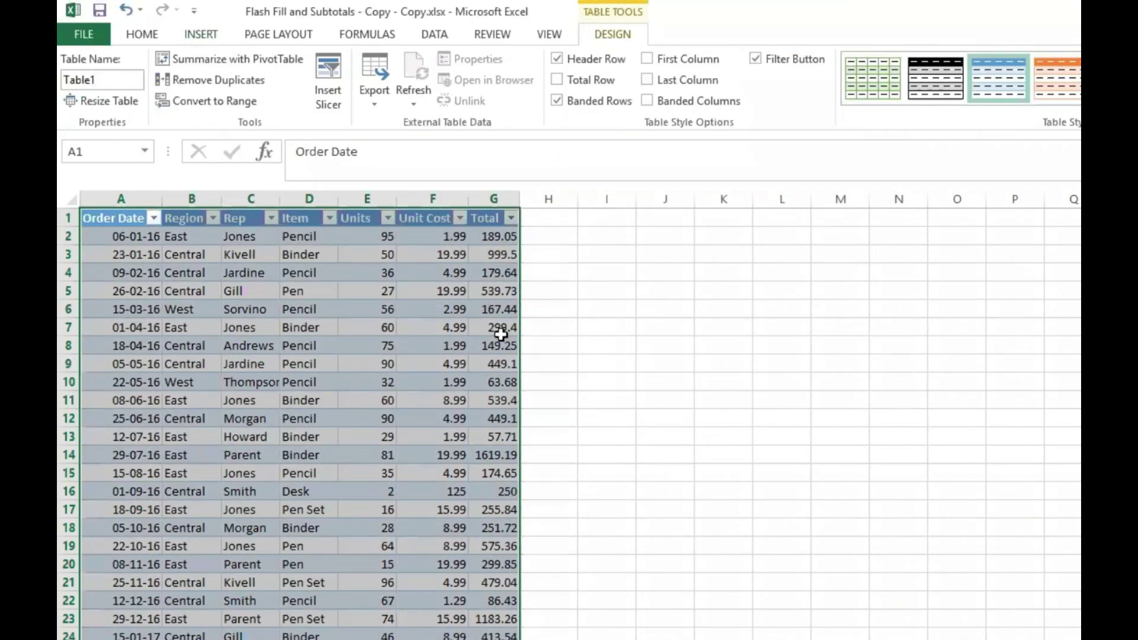
Step: Add a column headed Counter directly after the table's Total column
{"action": "left_click", "coordinate": [100, 220]}
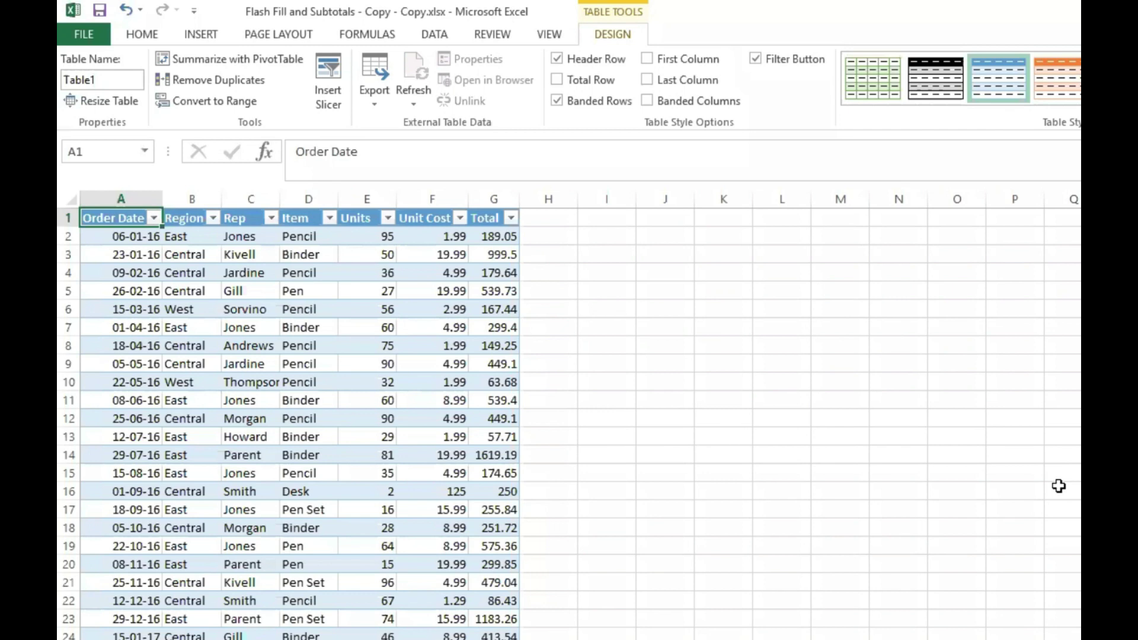
{"action": "key", "text": "ctrl+Right"}
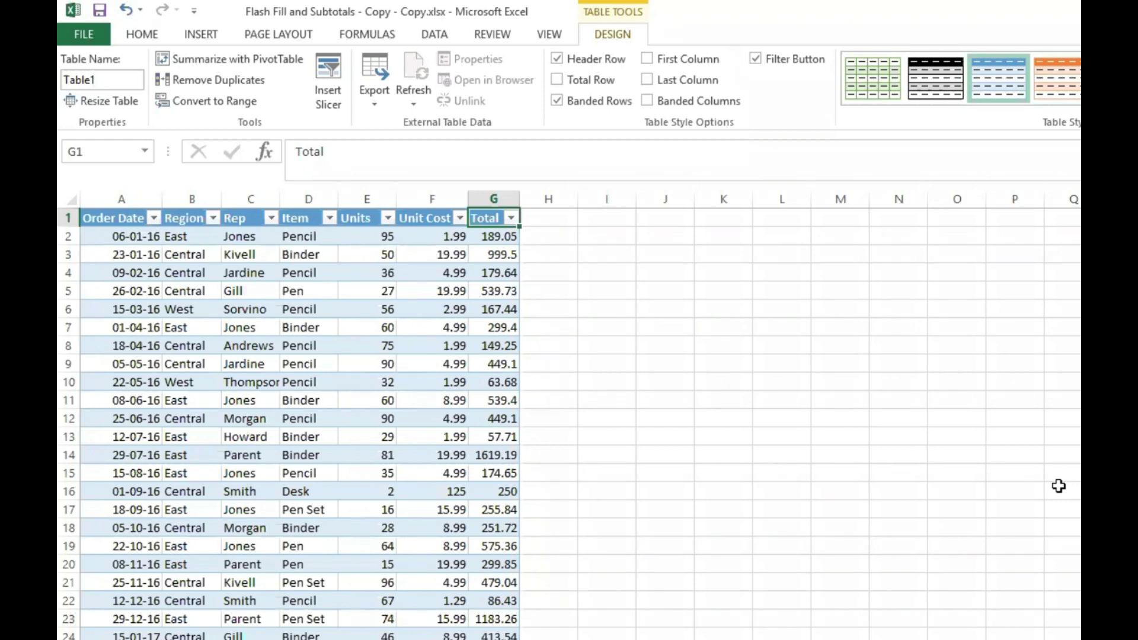
{"action": "key", "text": "Right"}
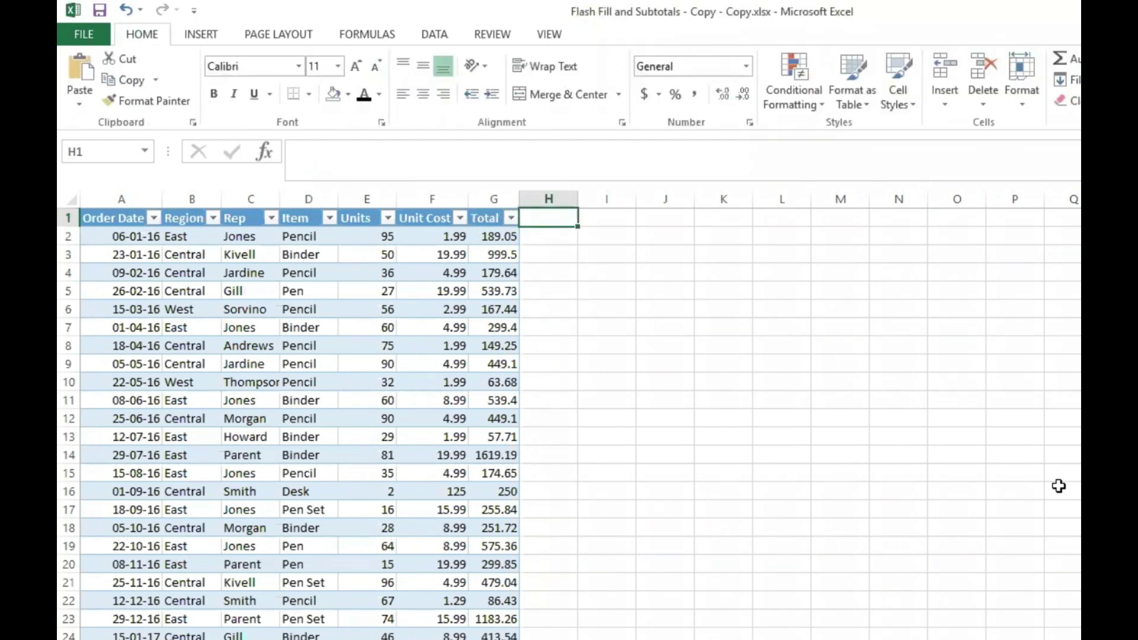
{"action": "type", "text": "Counter"}
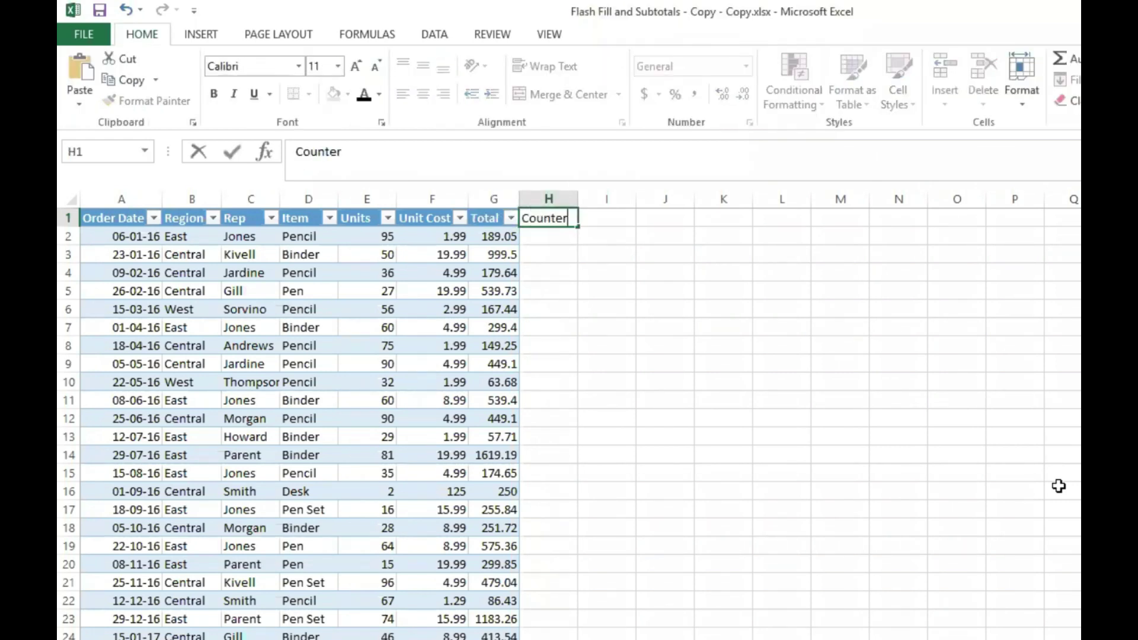
{"action": "key", "text": "Return"}
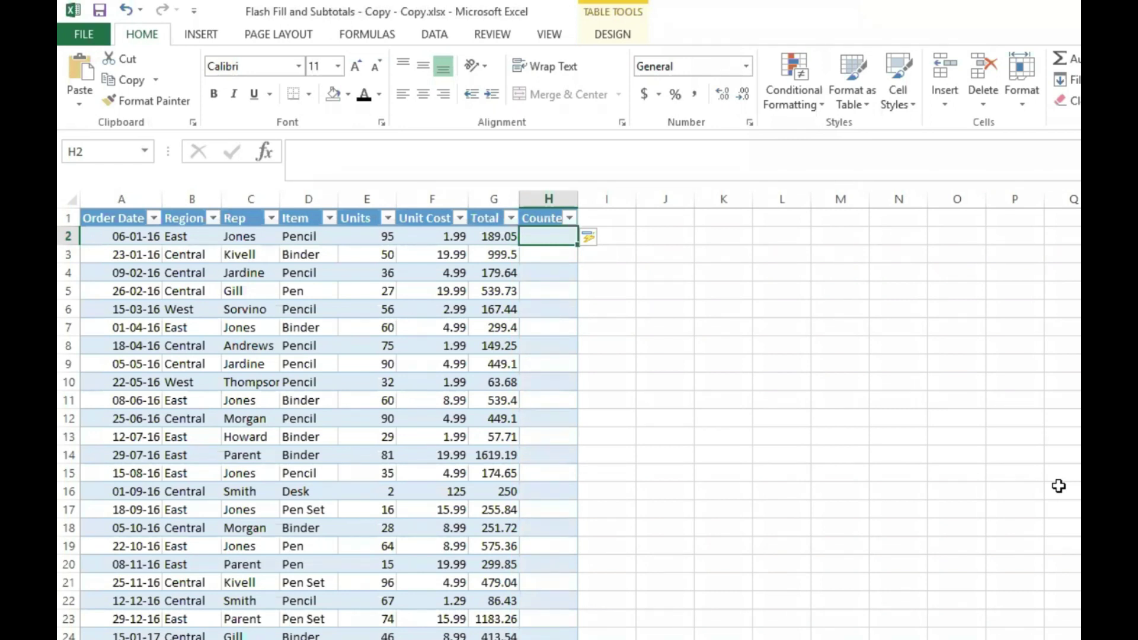
Step: Fill the Counter column with =COUNTIF($C$2:C2,C2), starting in H2, to number each rep's orders
{"action": "type", "text": "=count"}
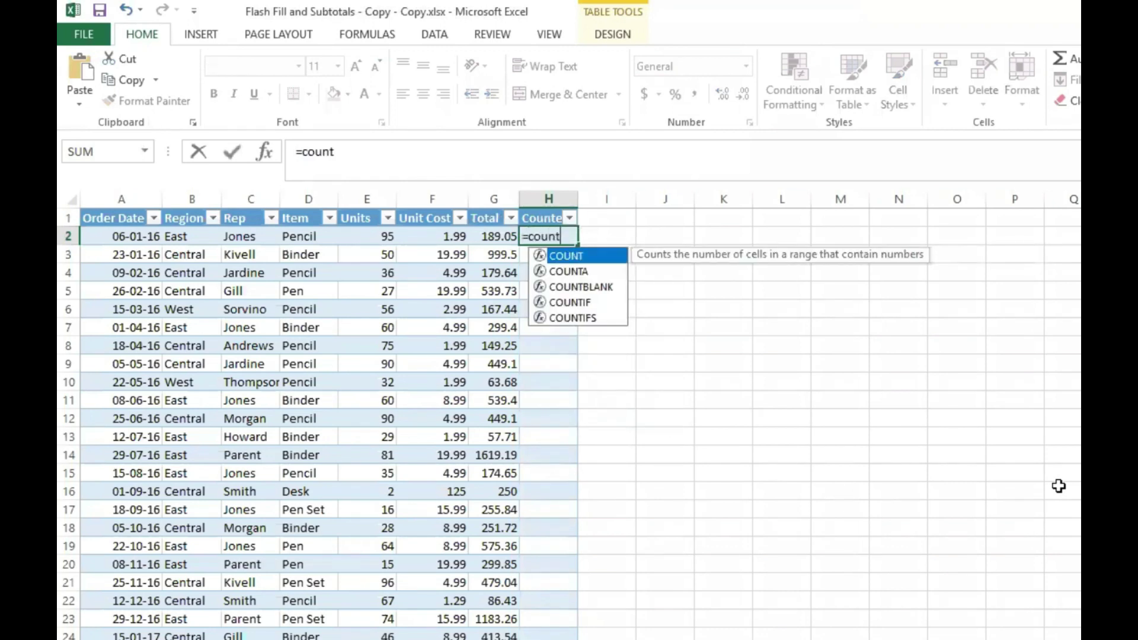
{"action": "key", "text": "Down"}
{"action": "key", "text": "Down"}
{"action": "key", "text": "Down"}
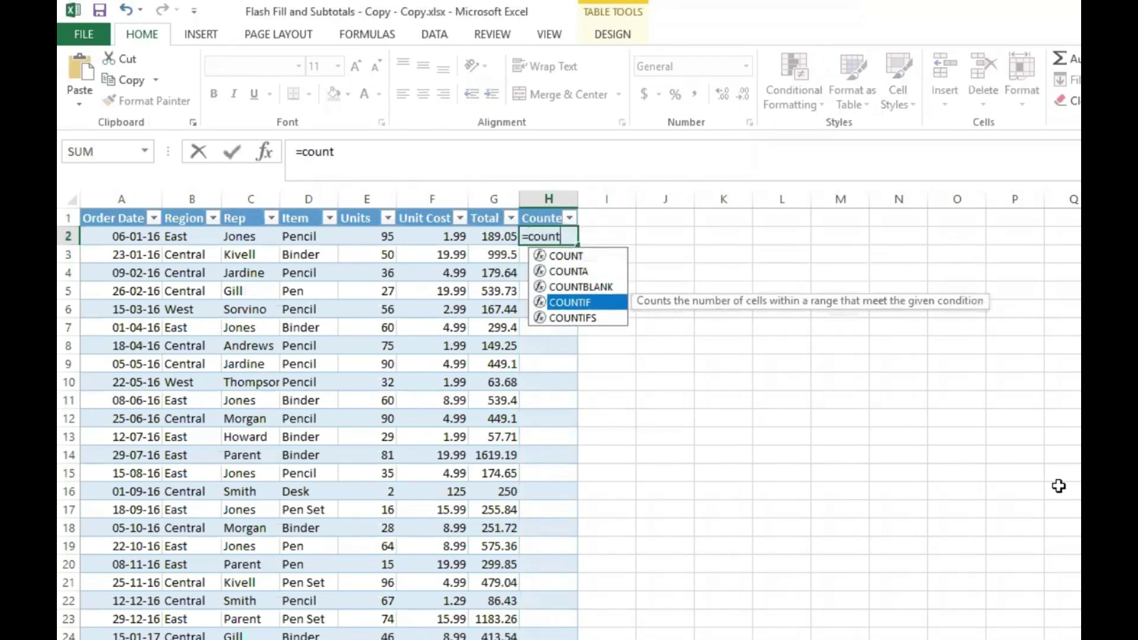
{"action": "key", "text": "Tab"}
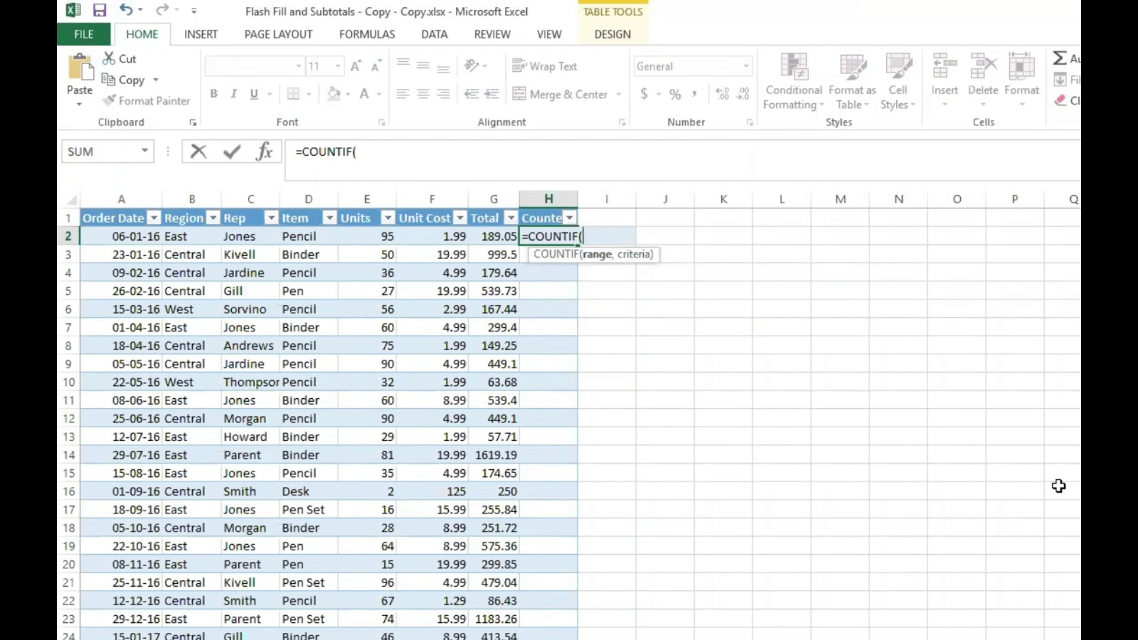
{"action": "type", "text": "C2"}
{"action": "key", "text": "F4"}
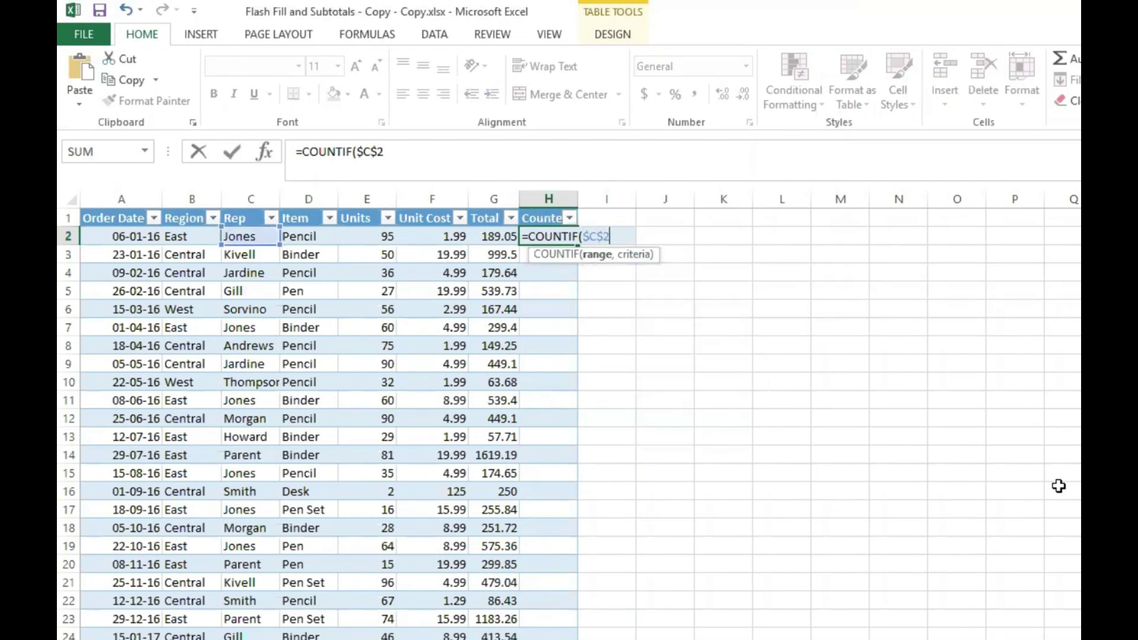
{"action": "type", "text": ":C2,"}
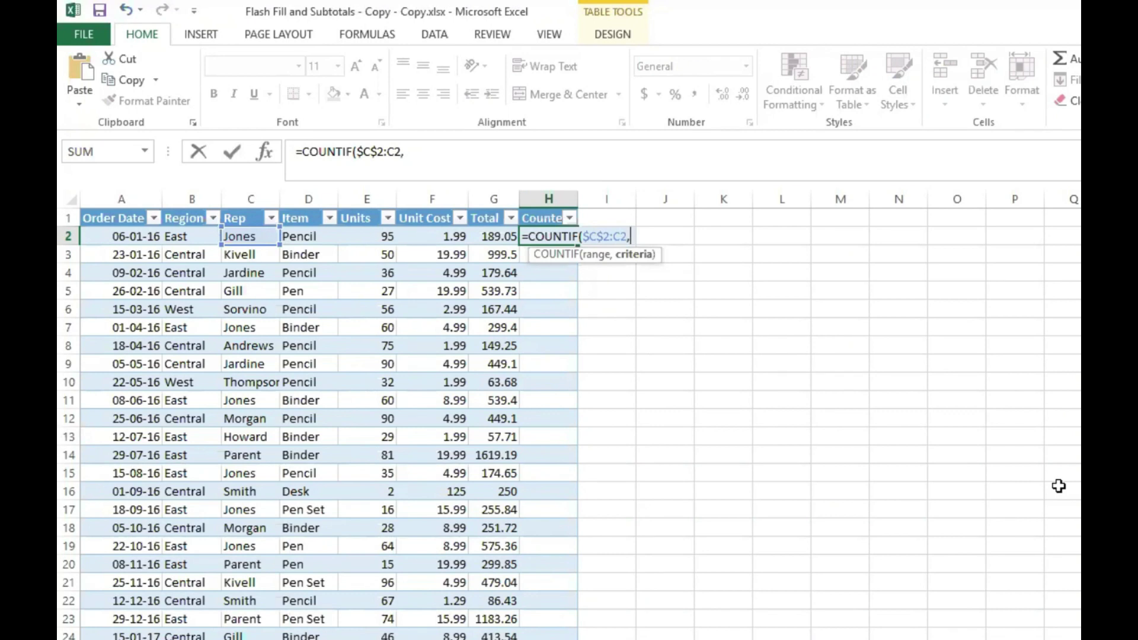
{"action": "type", "text": "c2)"}
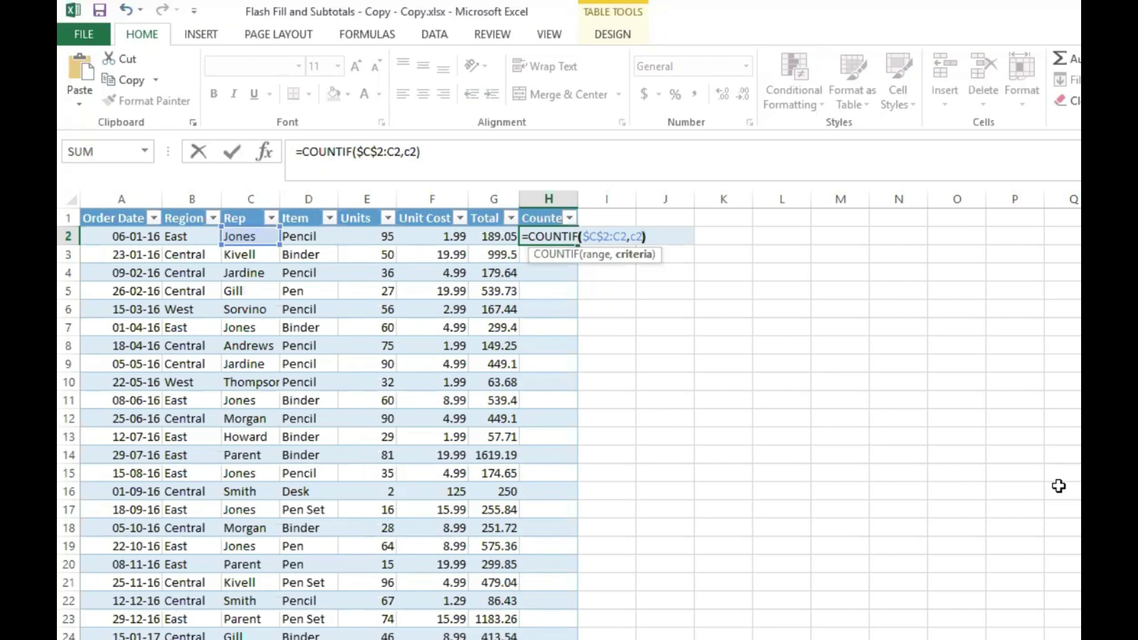
{"action": "key", "text": "Return"}
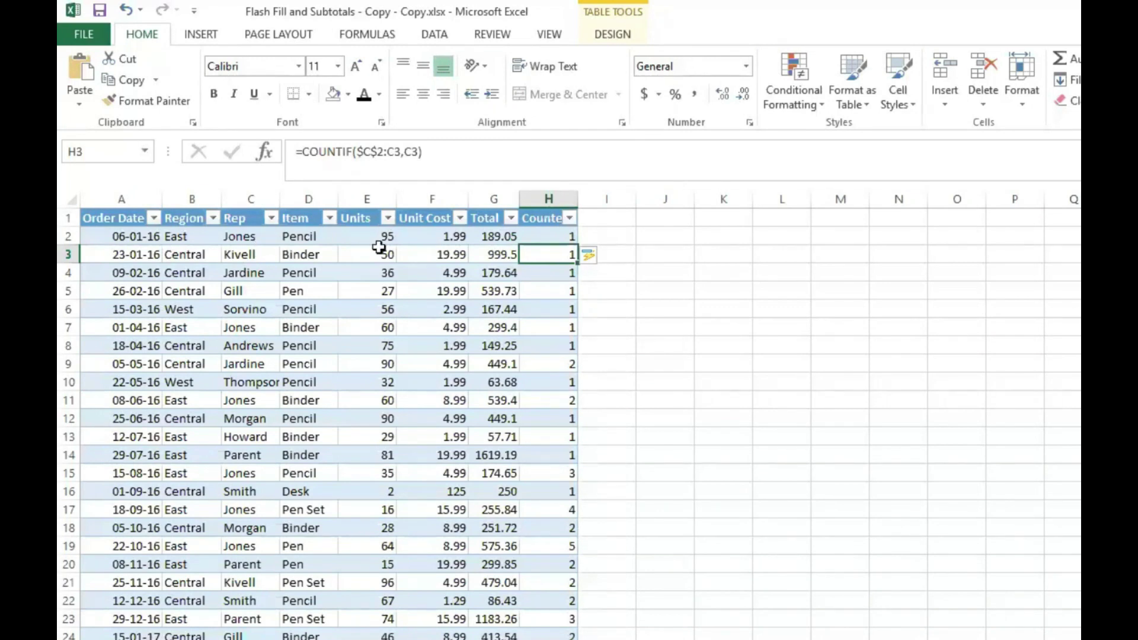
Step: Remove the trailing space after the rep name in C2 and check that rep's Counter values in H7 and H11
{"action": "left_click", "coordinate": [558, 233]}
{"action": "left_click", "coordinate": [265, 329]}
{"action": "left_click", "coordinate": [550, 327]}
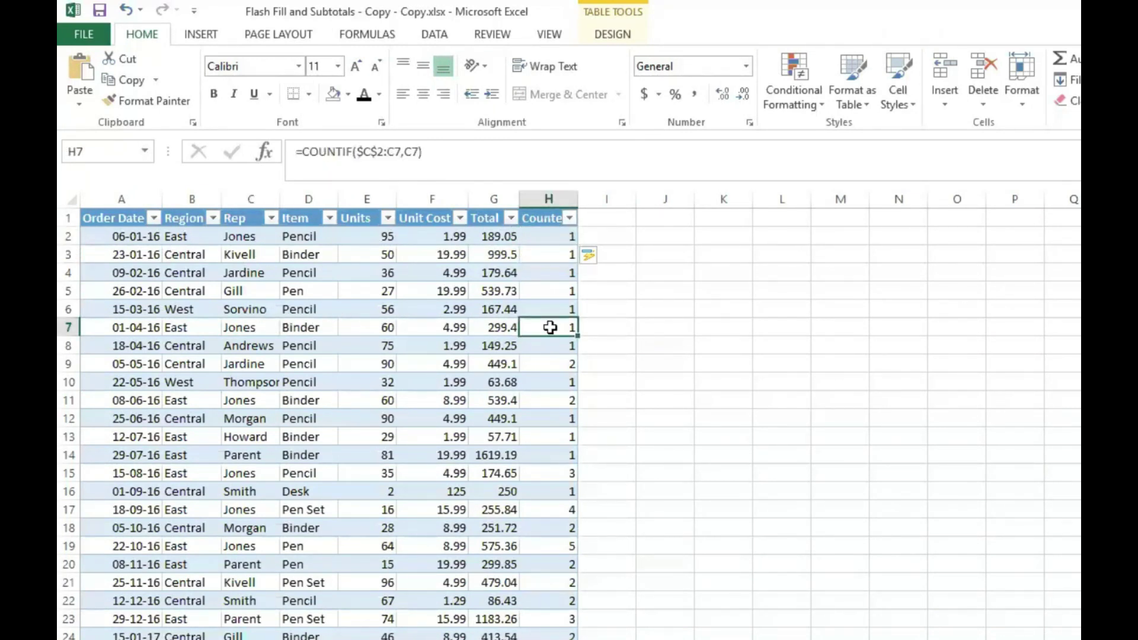
{"action": "double_click", "coordinate": [274, 237]}
{"action": "key", "text": "BackSpace"}
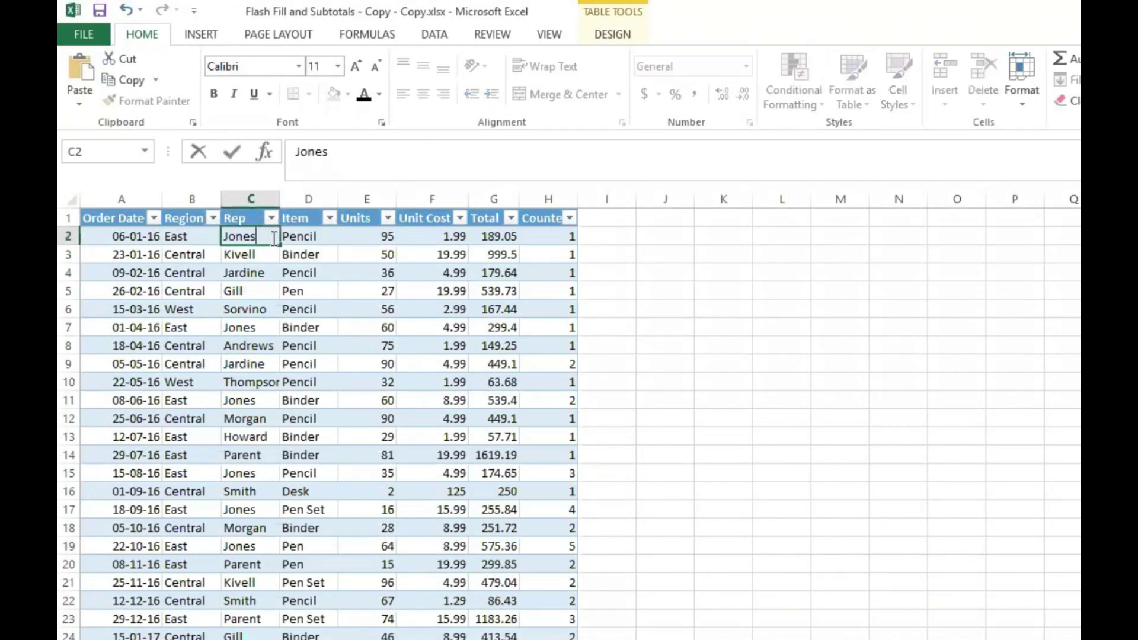
{"action": "key", "text": "Return"}
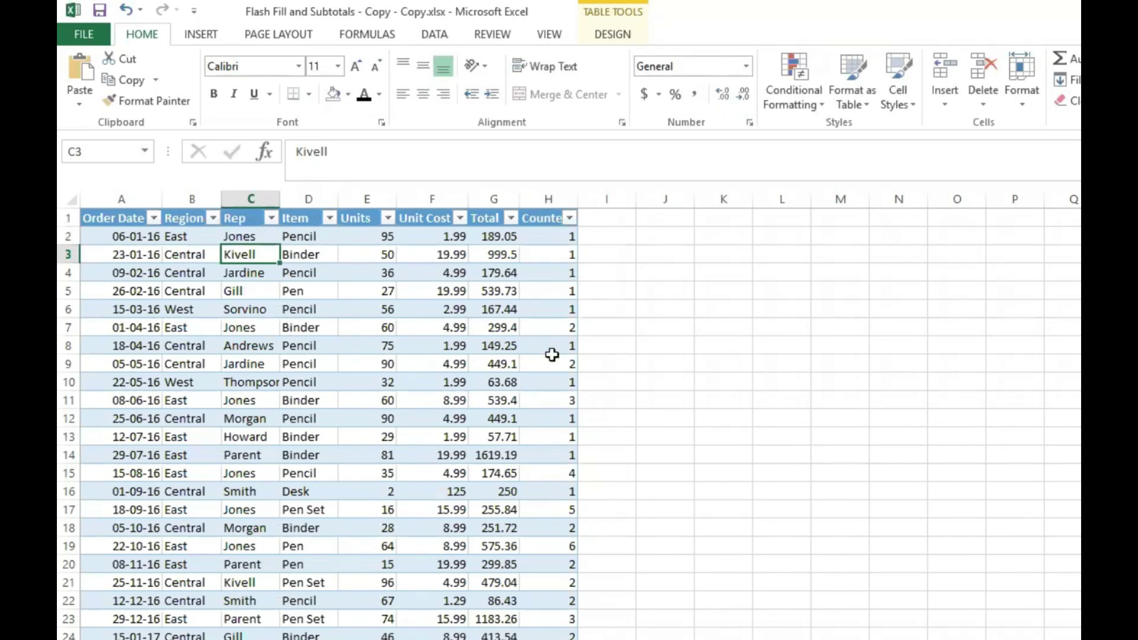
{"action": "left_click", "coordinate": [553, 328]}
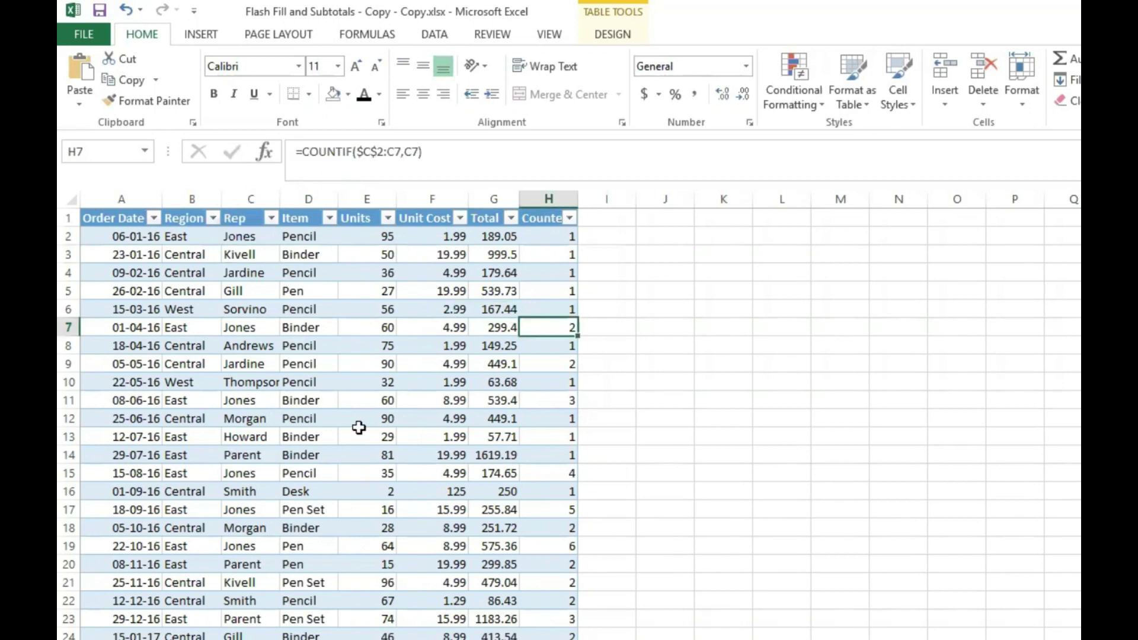
{"action": "left_click", "coordinate": [556, 403]}
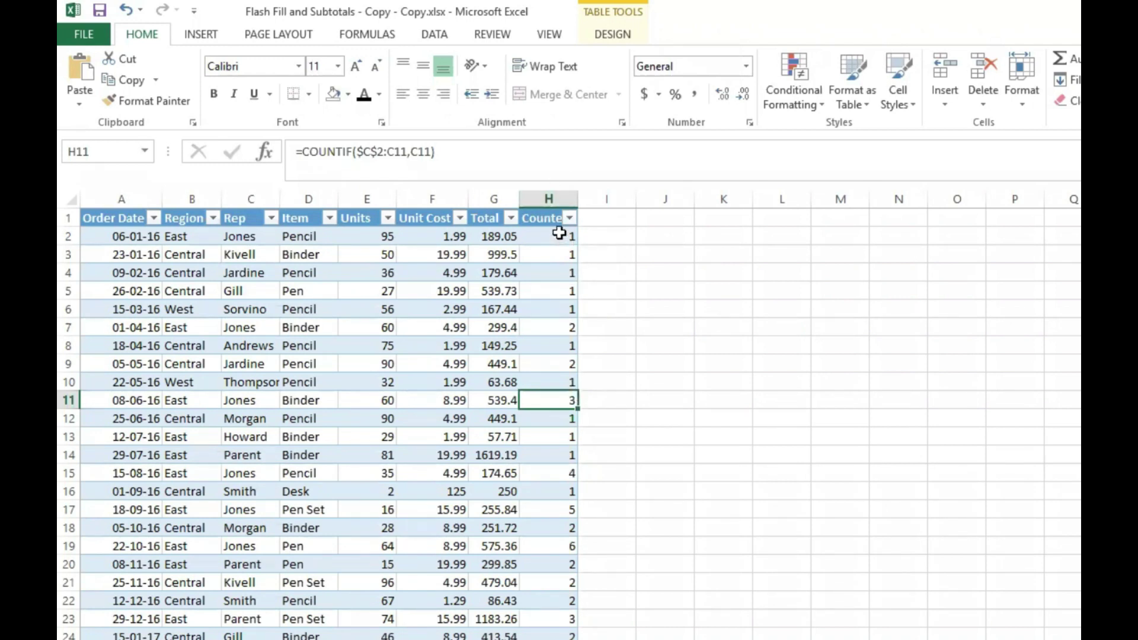
Step: Insert a blank row above the table's header row
{"action": "left_click", "coordinate": [118, 217]}
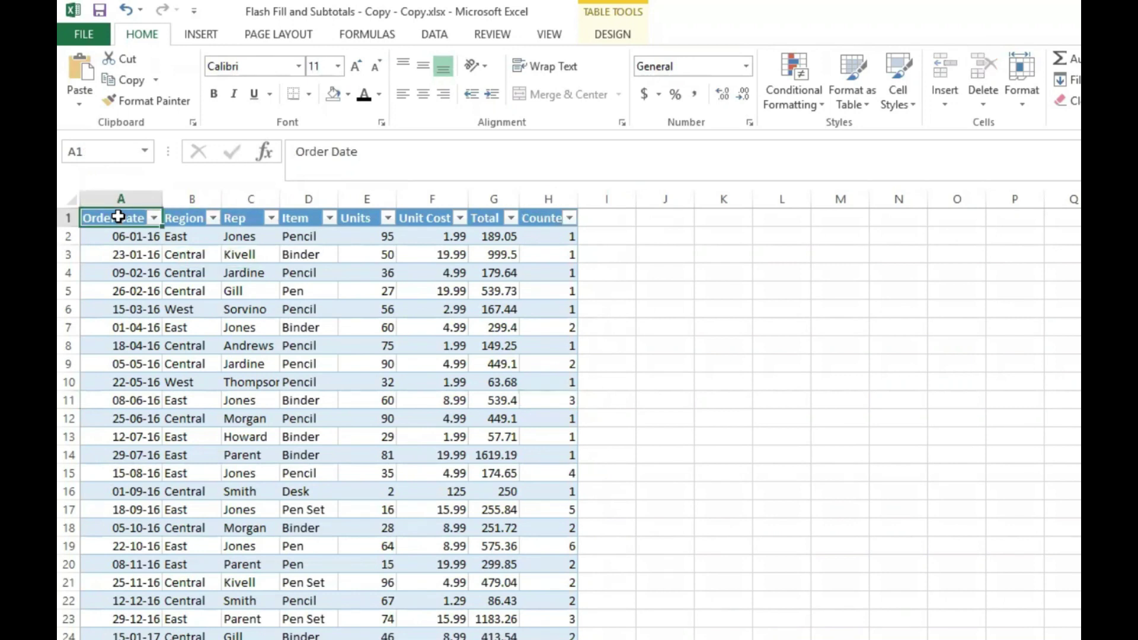
{"action": "key", "text": "alt+i"}
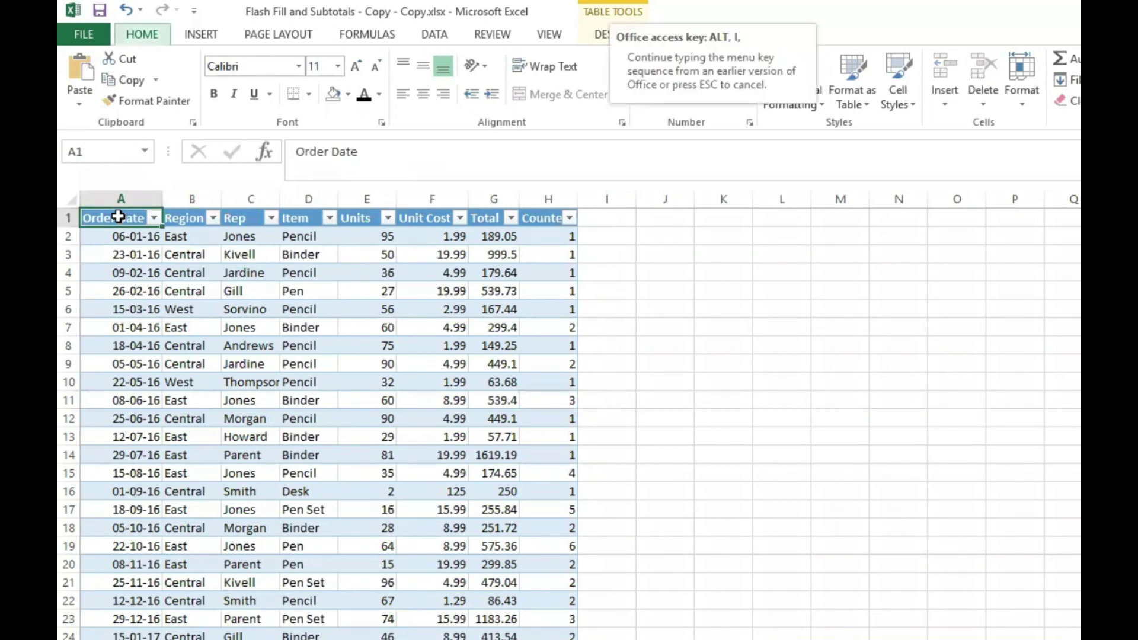
{"action": "key", "text": "r"}
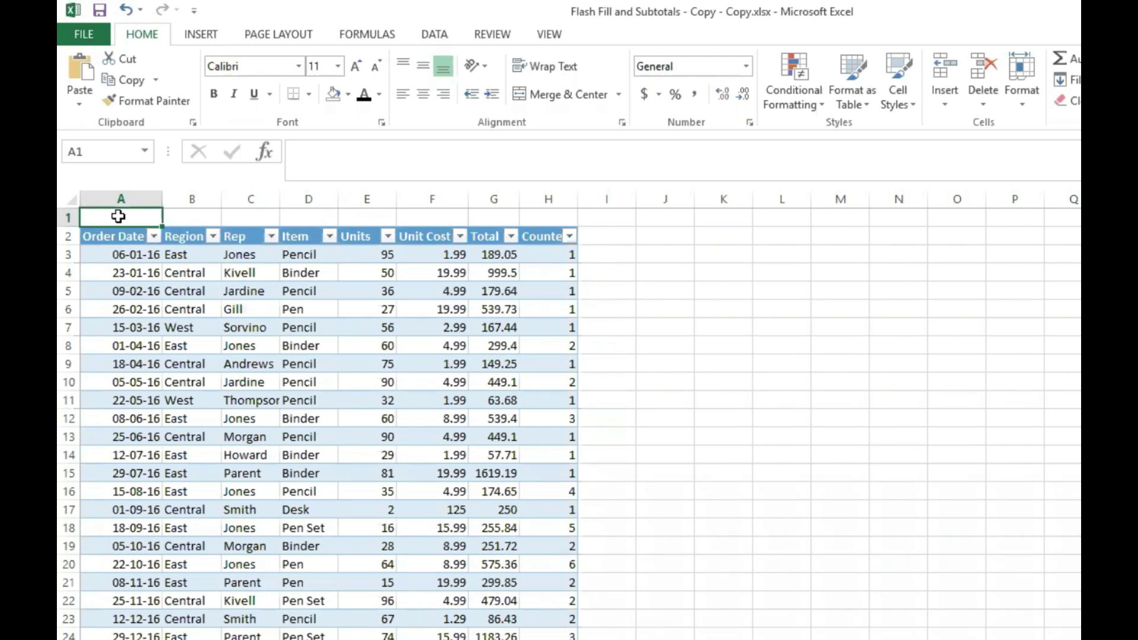
Step: Locate the Units header by searching for "unit" and select the empty cell directly above it
{"action": "key", "text": "ctrl+f"}
{"action": "type", "text": "unit"}
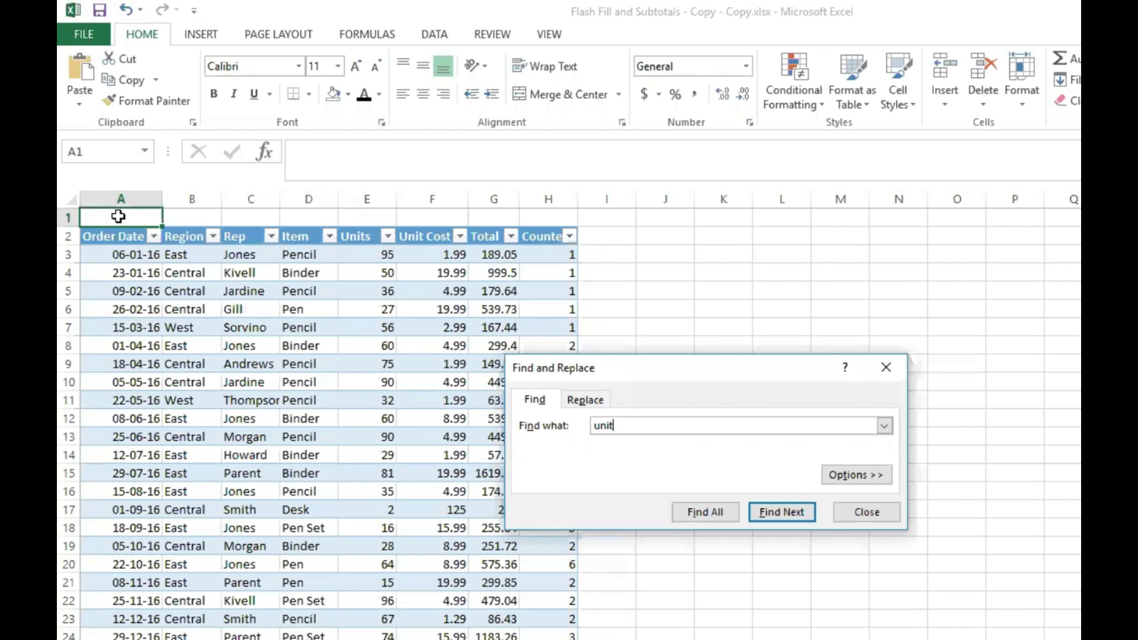
{"action": "key", "text": "Return"}
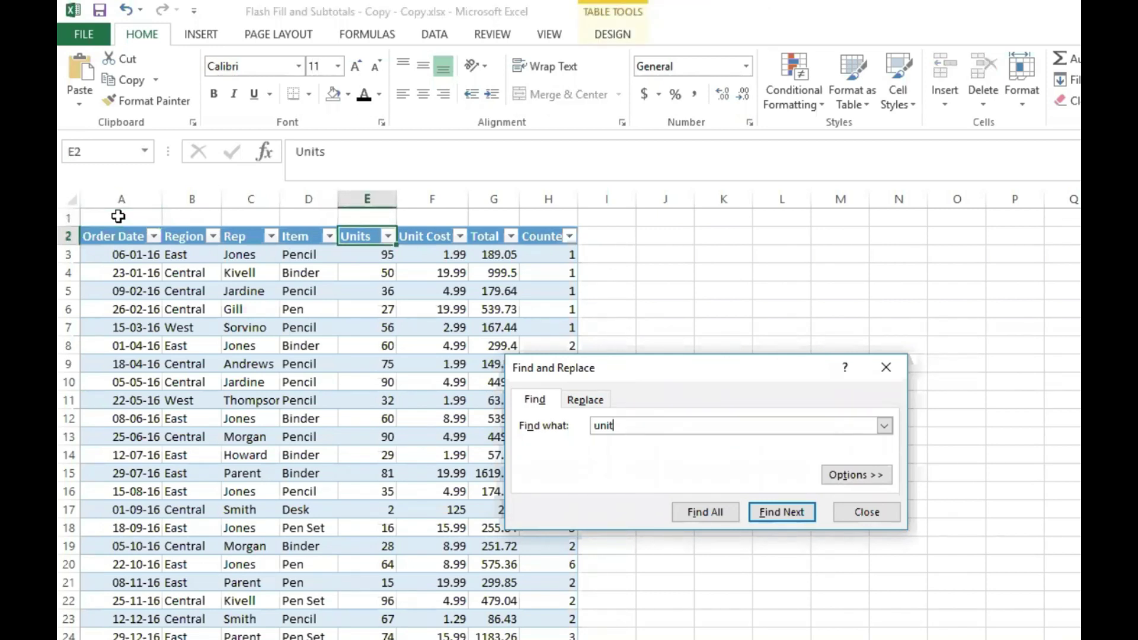
{"action": "left_click", "coordinate": [868, 511]}
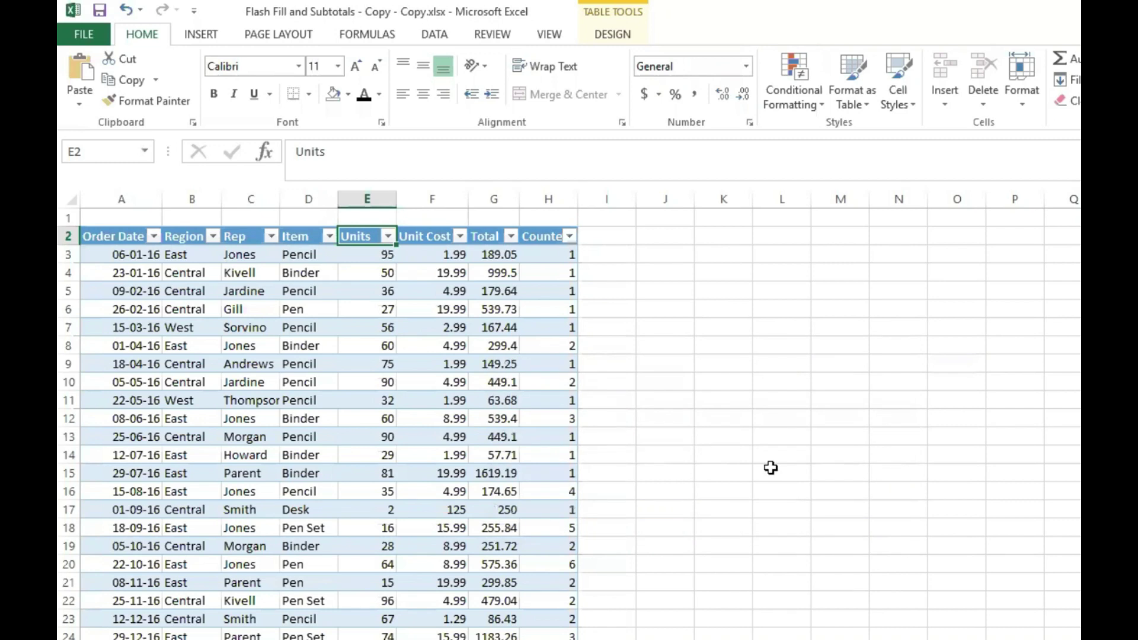
{"action": "key", "text": "Up"}
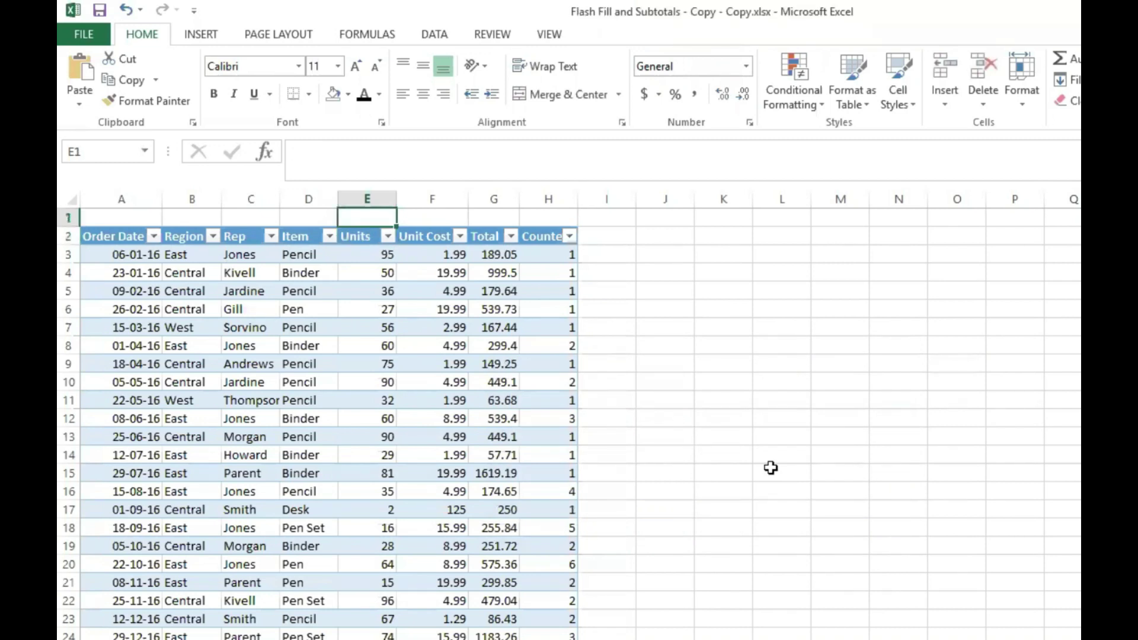
Step: Enter =SUBTOTAL(9,E3:E1000000) in E1 to sum the Units column
{"action": "type", "text": "=sub"}
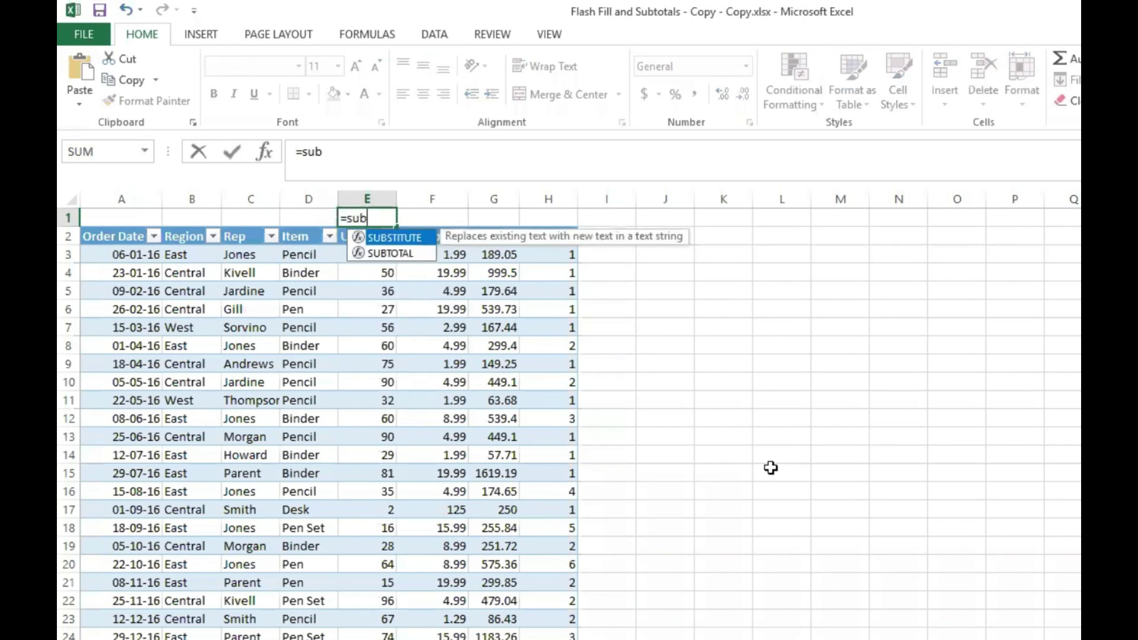
{"action": "key", "text": "Down"}
{"action": "key", "text": "Tab"}
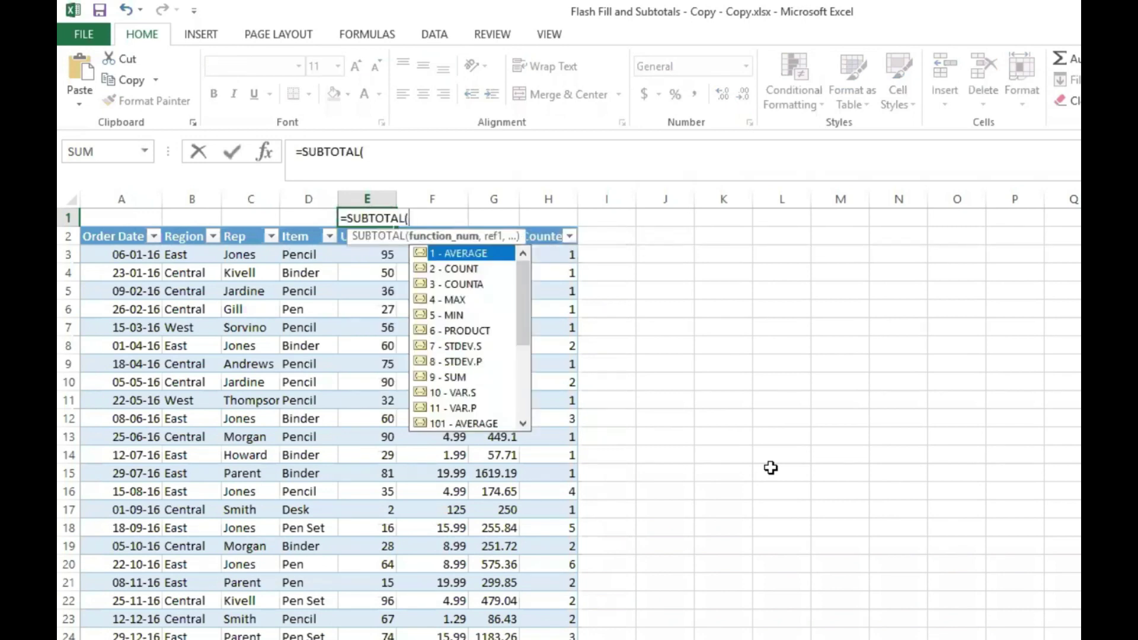
{"action": "type", "text": "9,"}
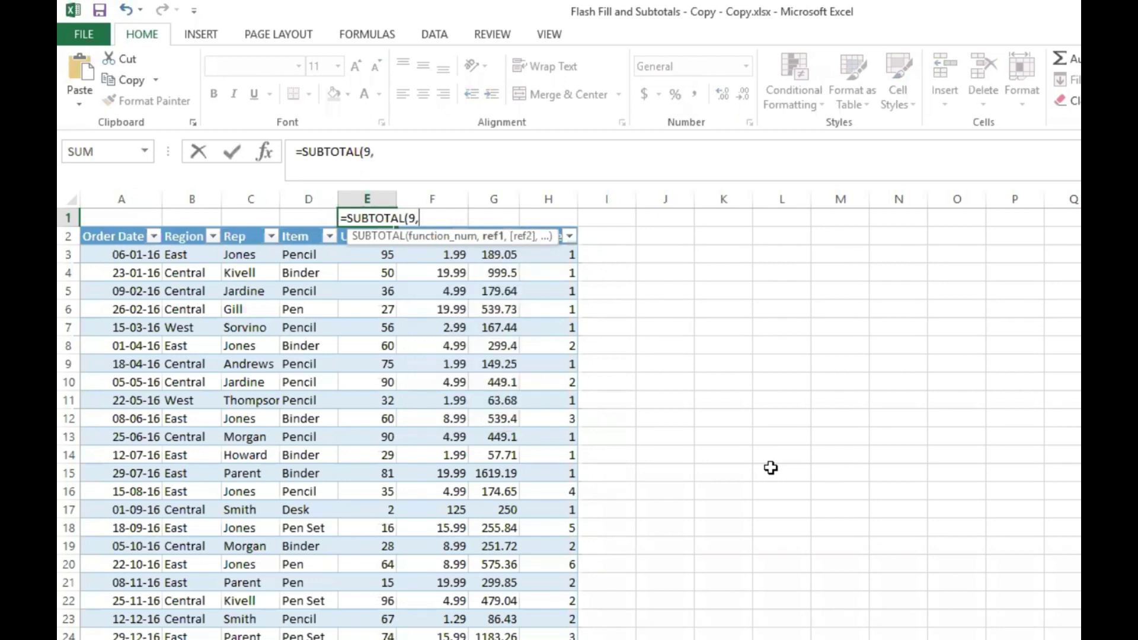
{"action": "type", "text": "E3"}
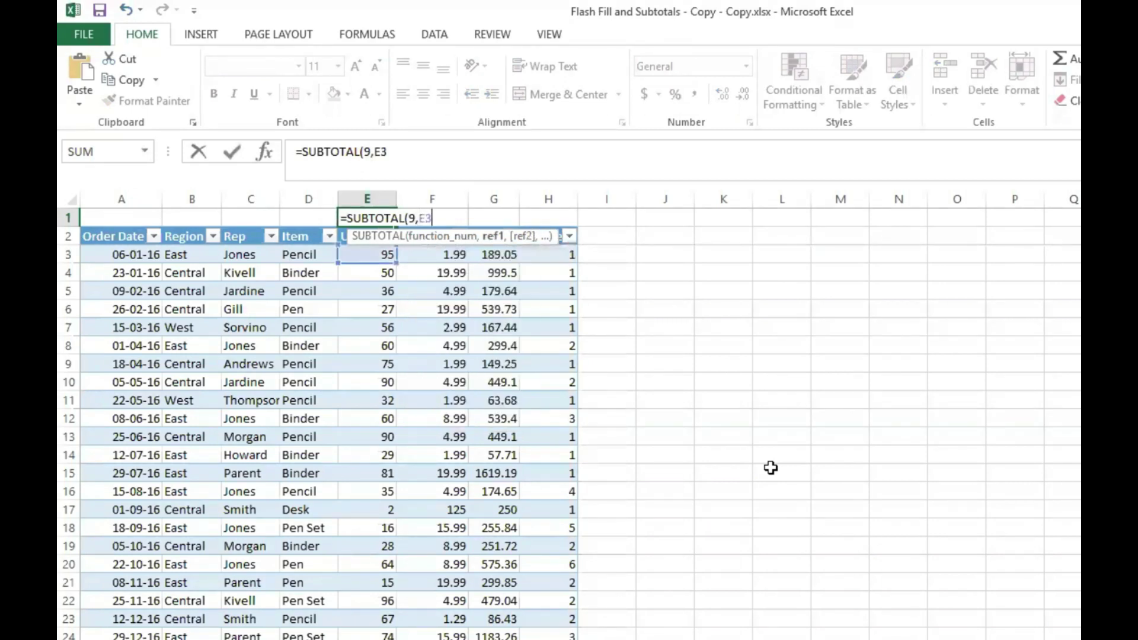
{"action": "type", "text": ":E"}
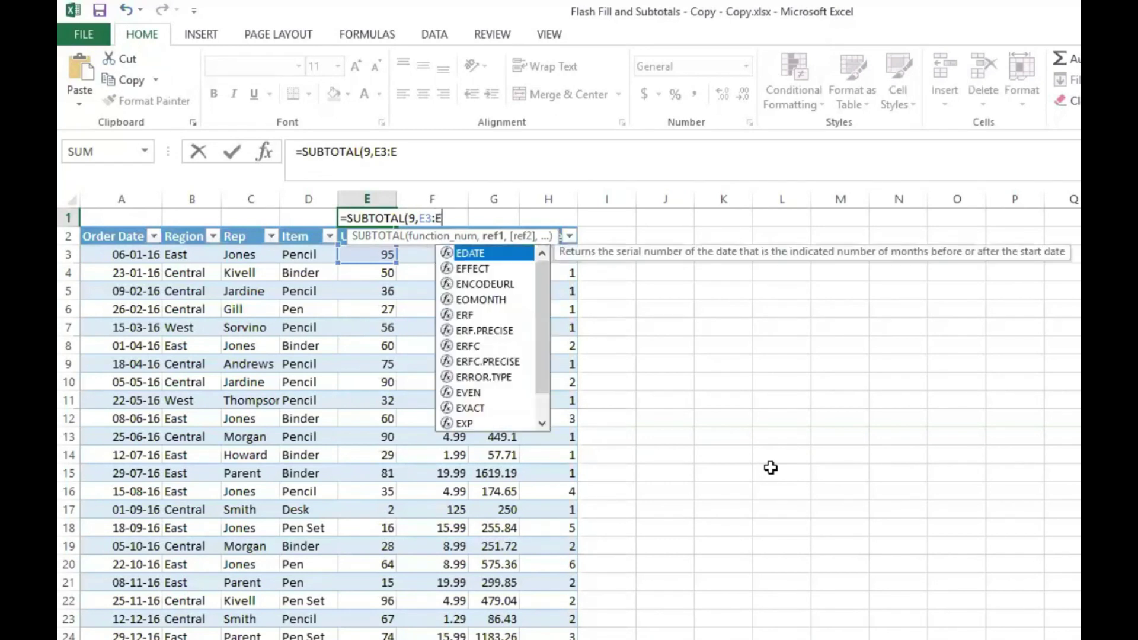
{"action": "type", "text": "1000"}
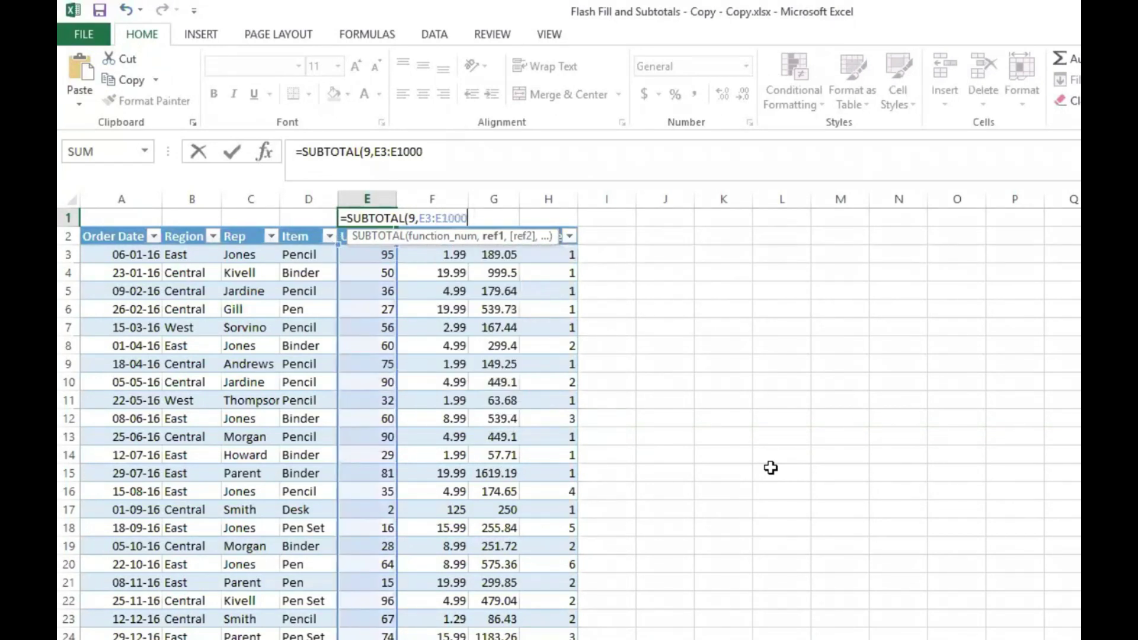
{"action": "type", "text": "000)"}
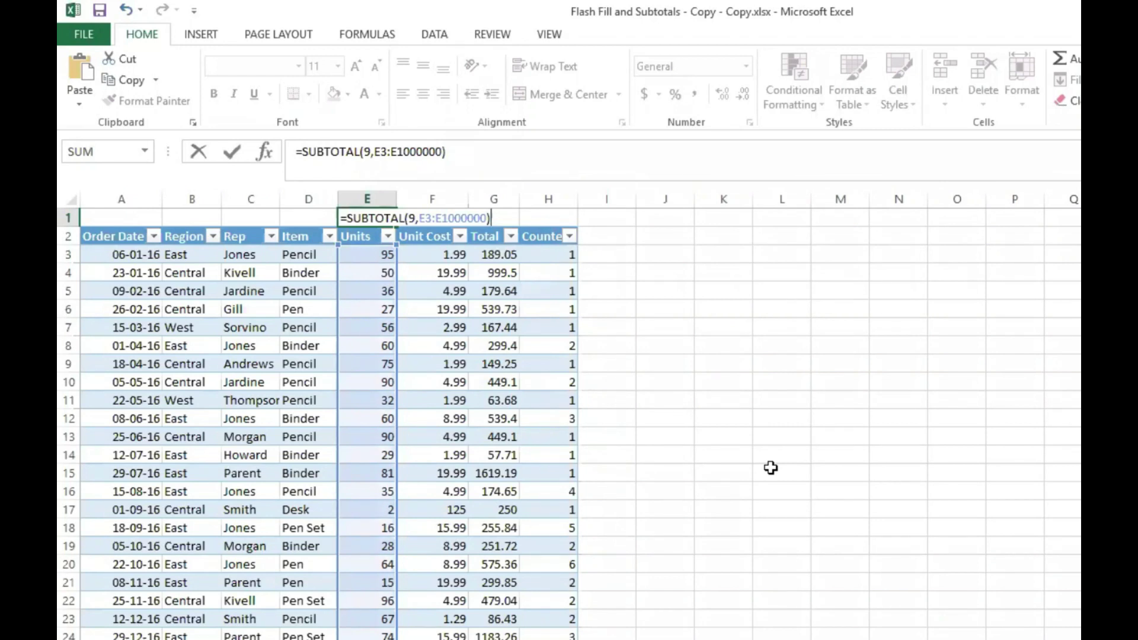
{"action": "key", "text": "Left"}
{"action": "key", "text": "Left"}
{"action": "key", "text": "Right"}
{"action": "key", "text": "Right"}
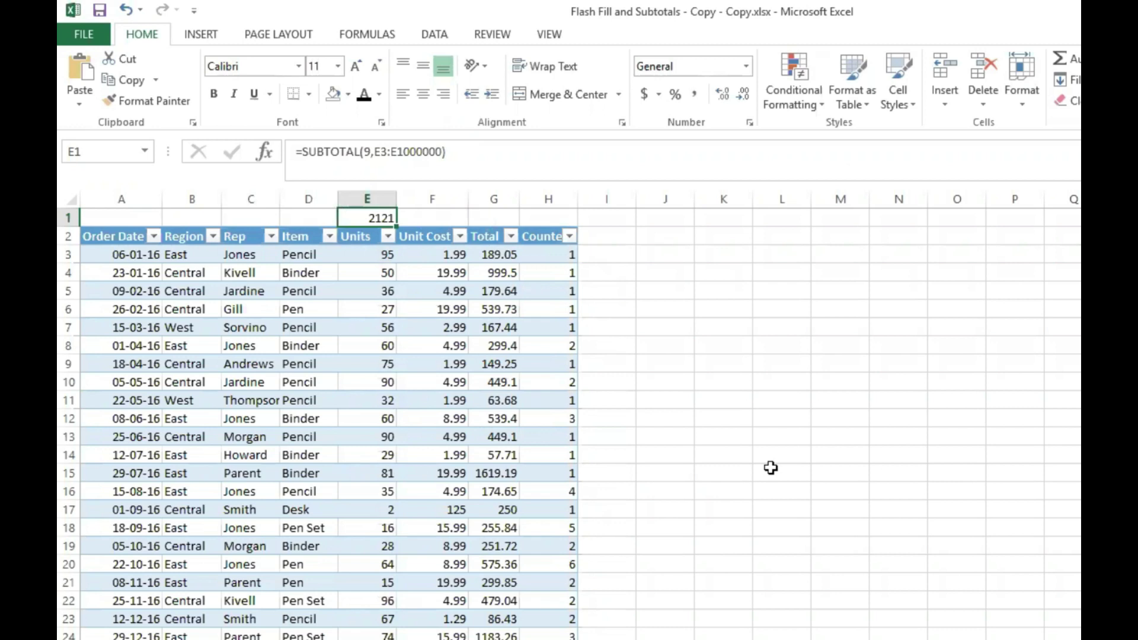
{"action": "key", "text": "ctrl+c"}
{"action": "key", "text": "XF86MonBrightnessUp"}
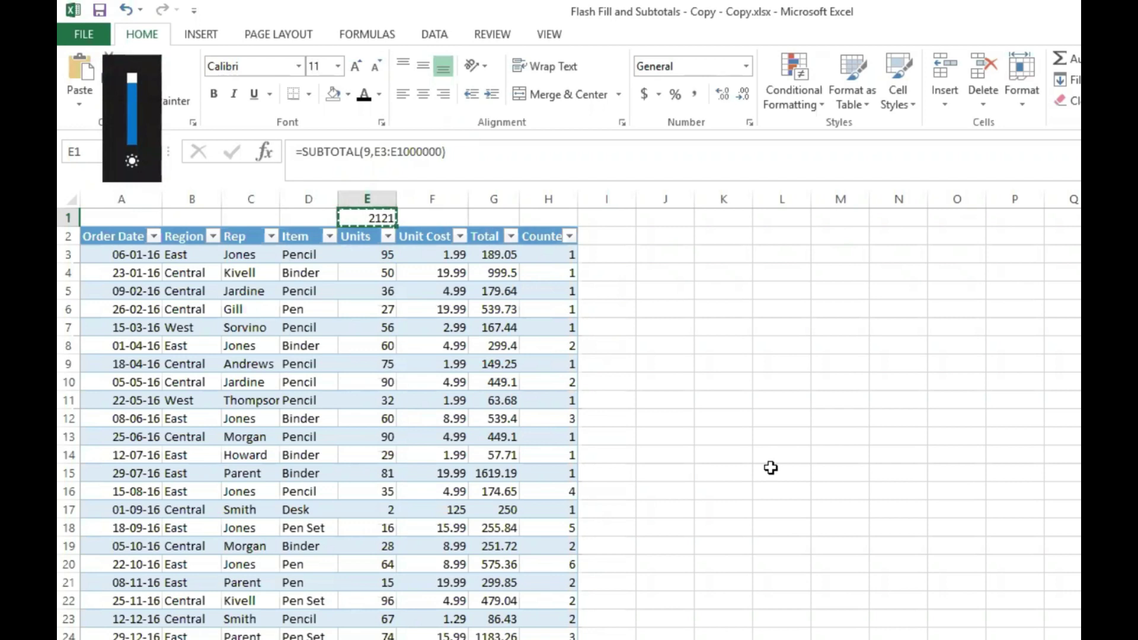
{"action": "key", "text": "F2"}
{"action": "key", "text": "Return"}
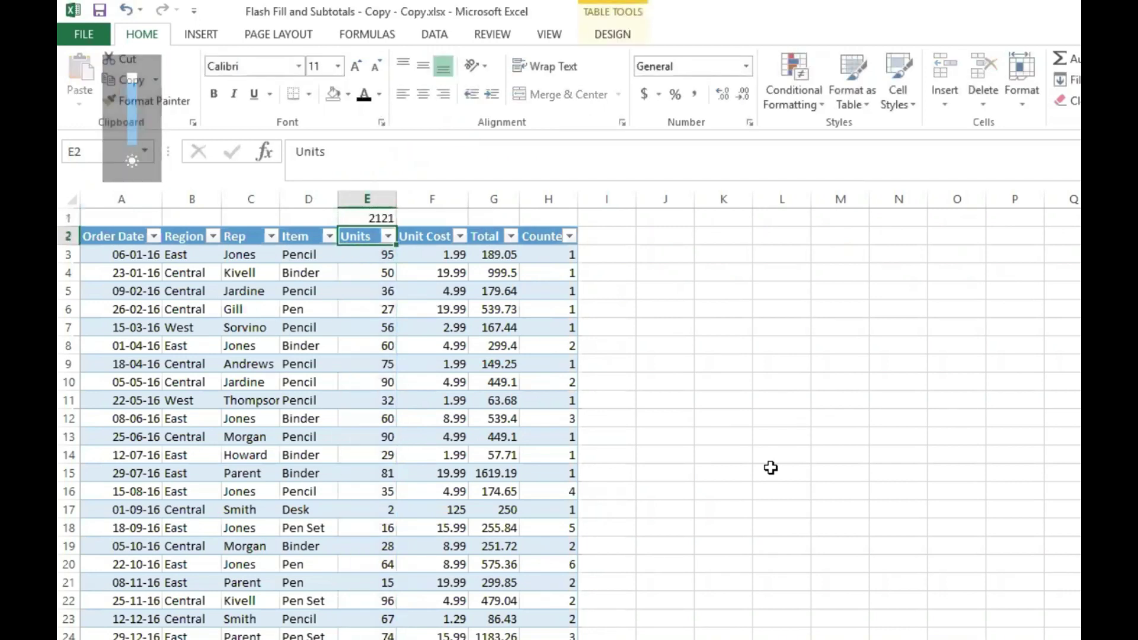
{"action": "key", "text": "Up"}
Step: Copy the subtotal formula from E1 to the cell above the Total header, locating that header by searching for "total"
{"action": "key", "text": "ctrl+c"}
{"action": "key", "text": "ctrl+f"}
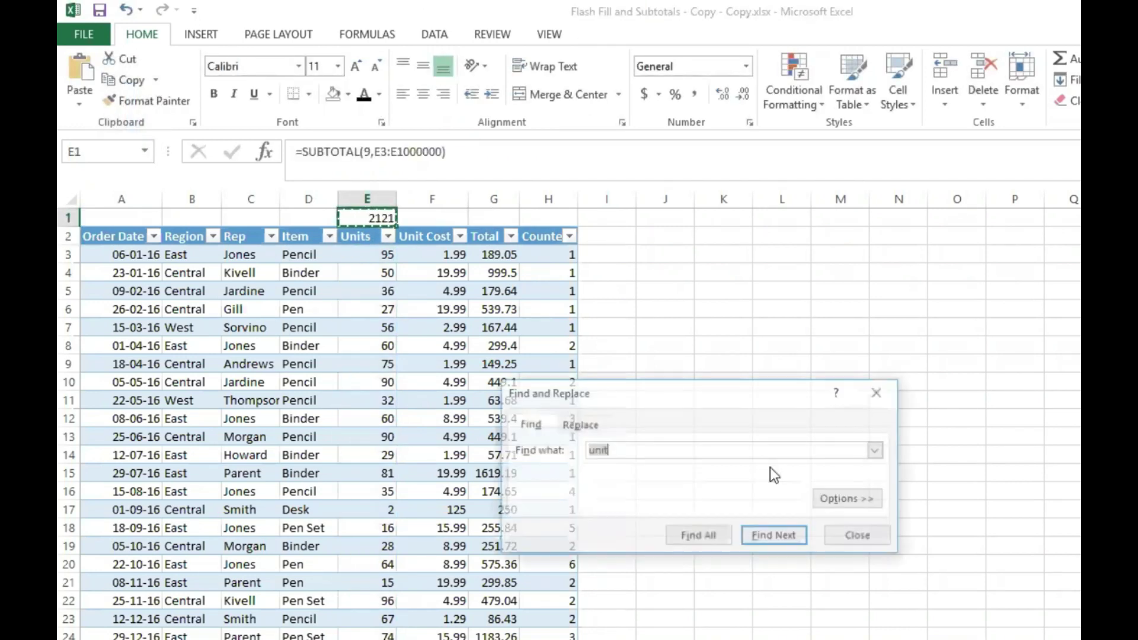
{"action": "type", "text": "total"}
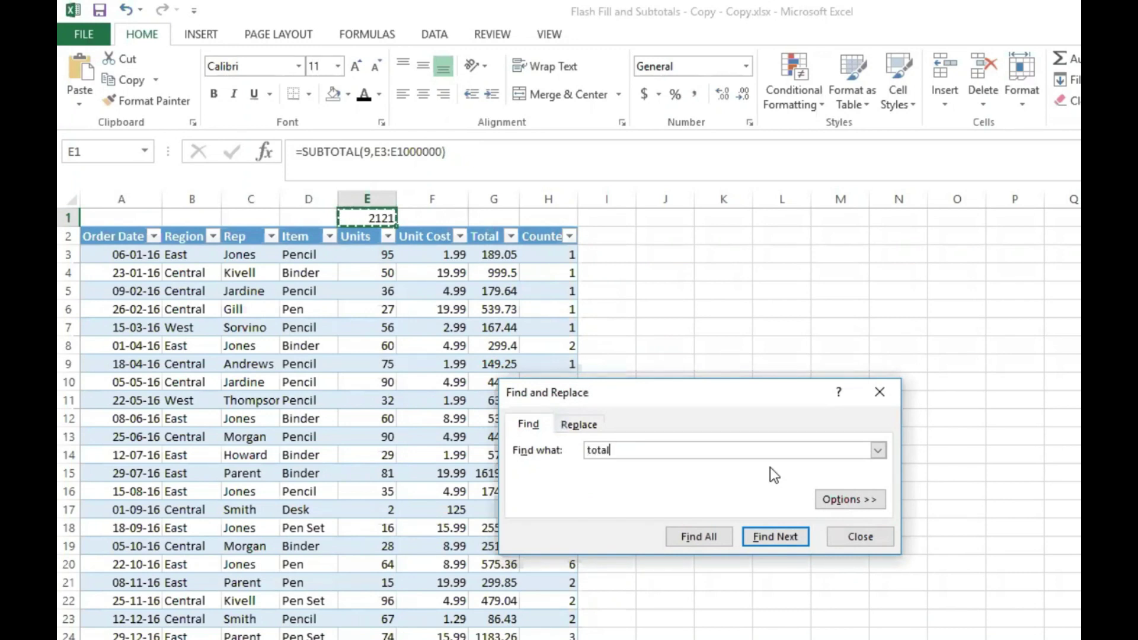
{"action": "key", "text": "Return"}
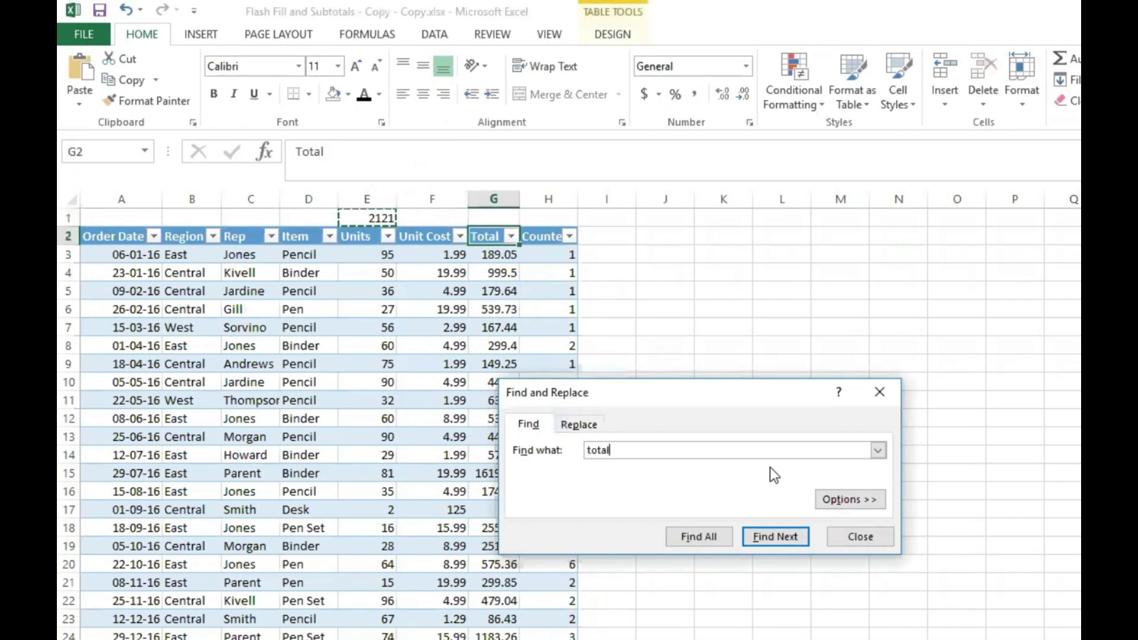
{"action": "left_click", "coordinate": [836, 538]}
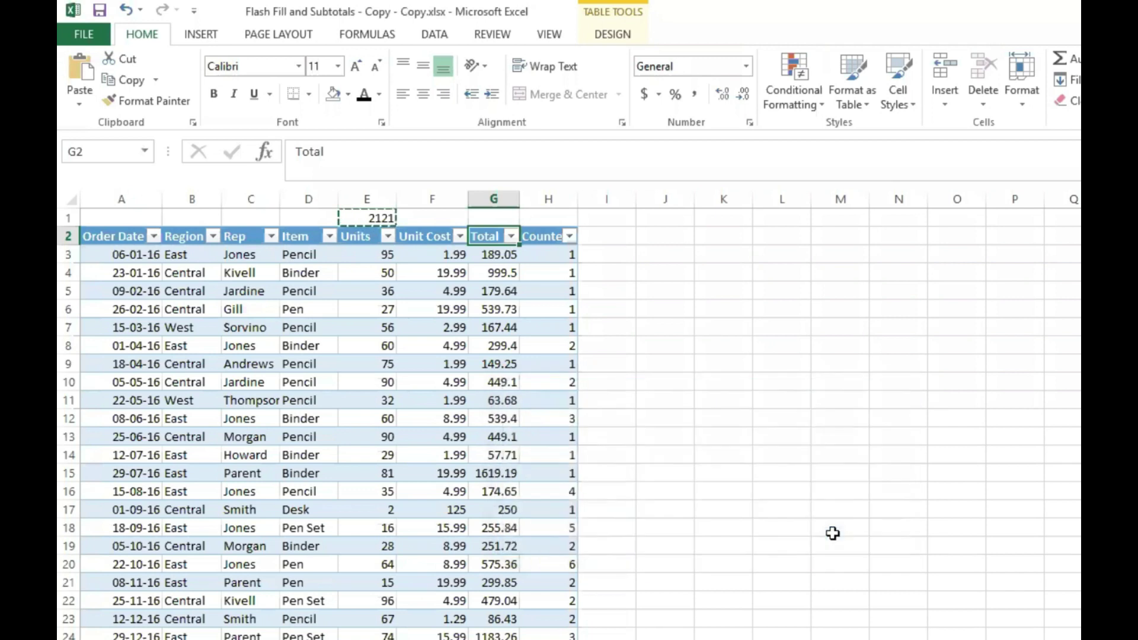
{"action": "key", "text": "Up"}
{"action": "key", "text": "ctrl+v"}
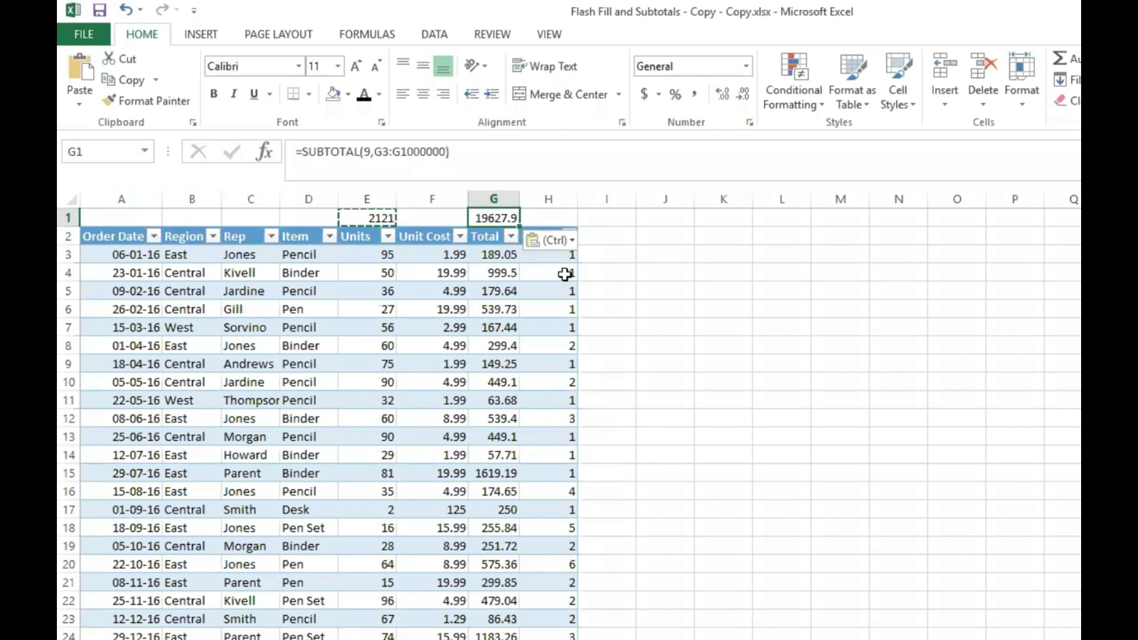
Step: Stop recording the macro and move the selection to an empty cell outside the table
{"action": "left_click", "coordinate": [545, 35]}
{"action": "left_click", "coordinate": [967, 104]}
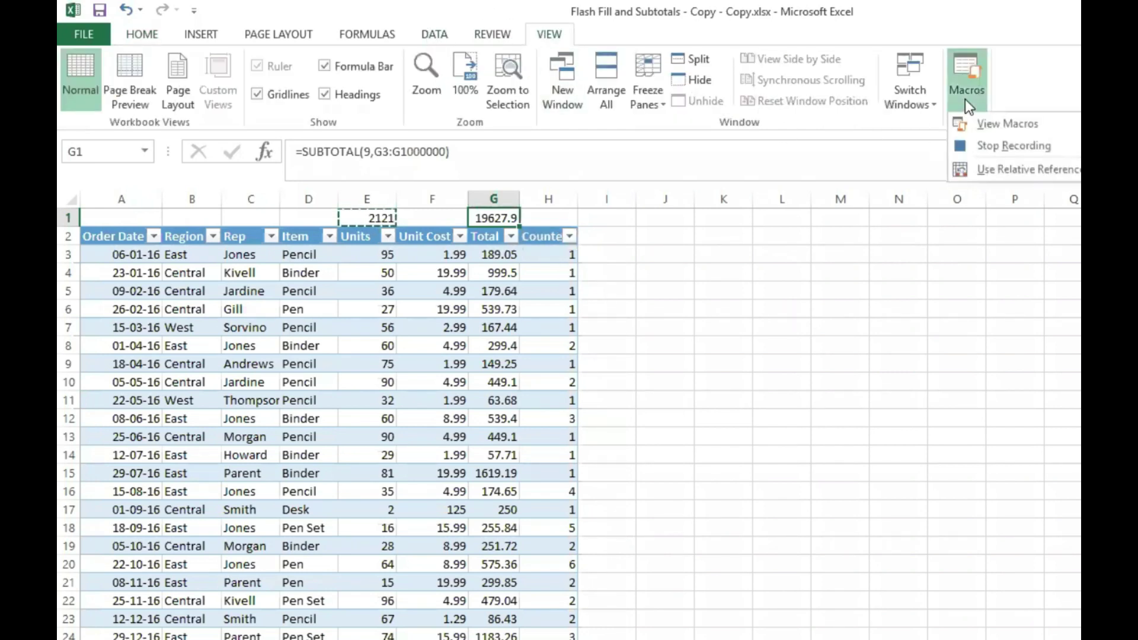
{"action": "left_click", "coordinate": [985, 151]}
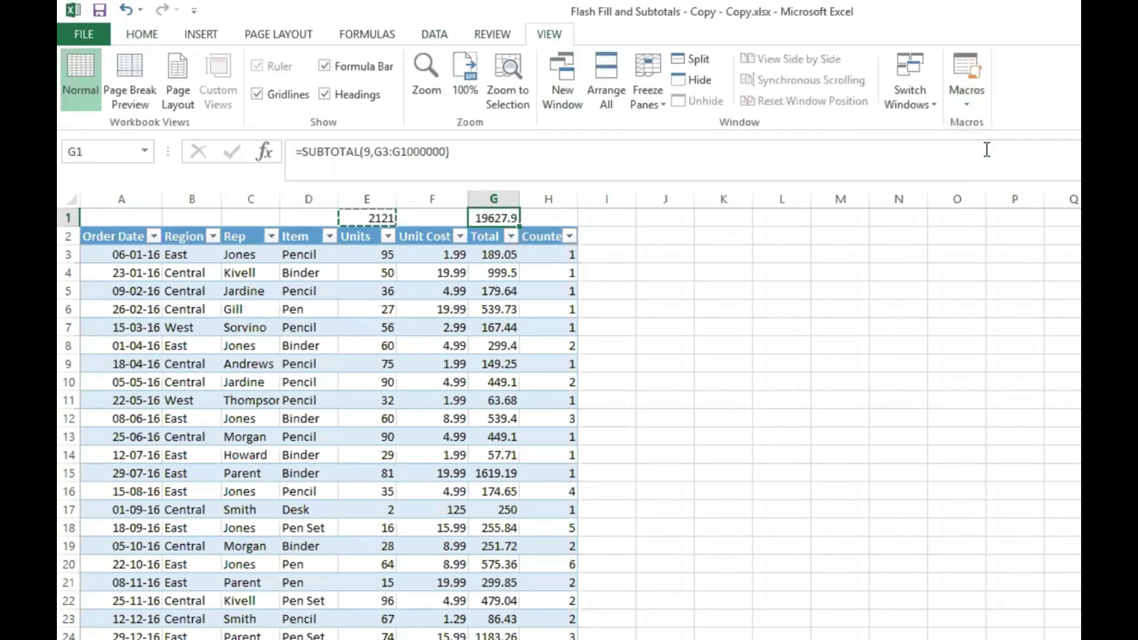
{"action": "left_click", "coordinate": [759, 425]}
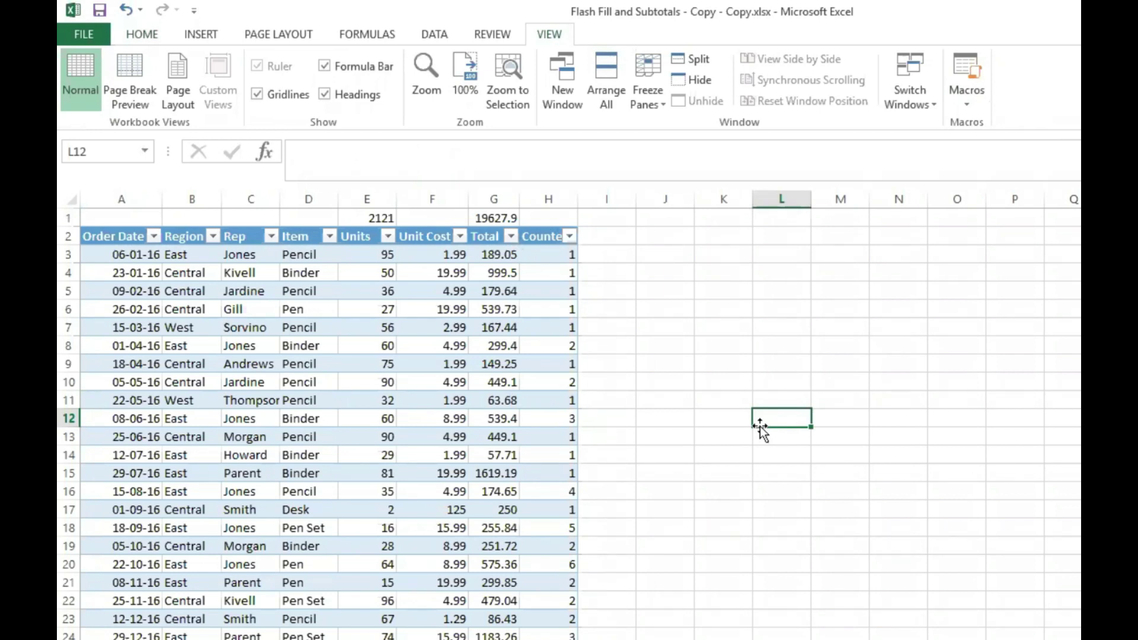
Step: Copy all table rows from the Order Date column through the Total column, including the headers
{"action": "left_click", "coordinate": [112, 236]}
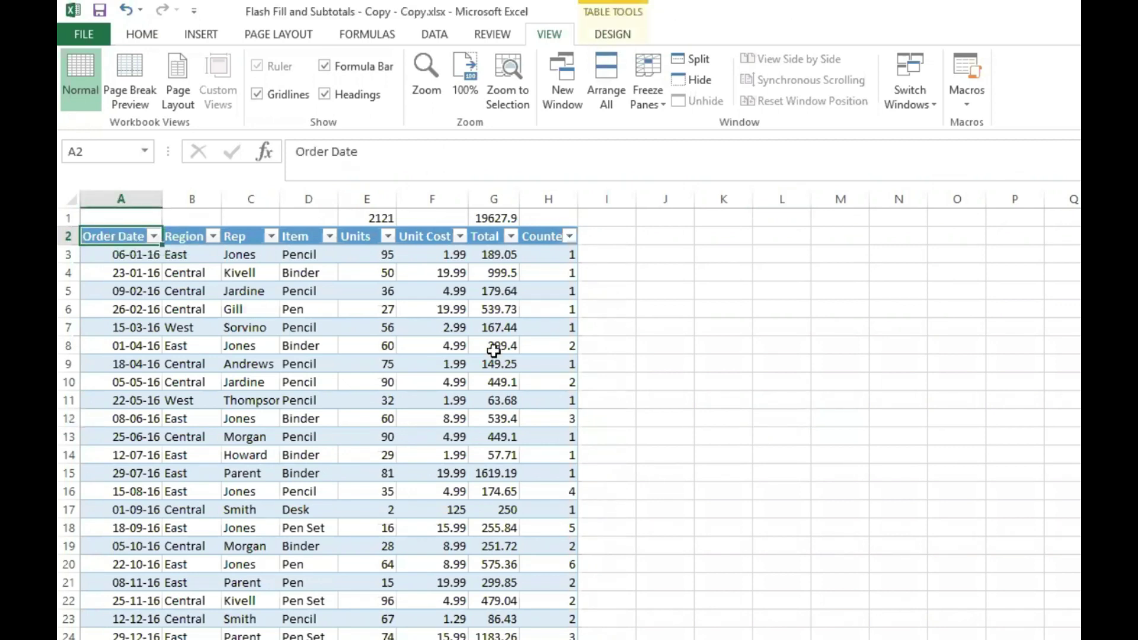
{"action": "key", "text": "ctrl+shift+Down"}
{"action": "key", "text": "shift+Right"}
{"action": "key", "text": "shift+Right"}
{"action": "key", "text": "shift+Right"}
{"action": "key", "text": "shift+Right"}
{"action": "key", "text": "shift+Right"}
{"action": "key", "text": "shift+Right"}
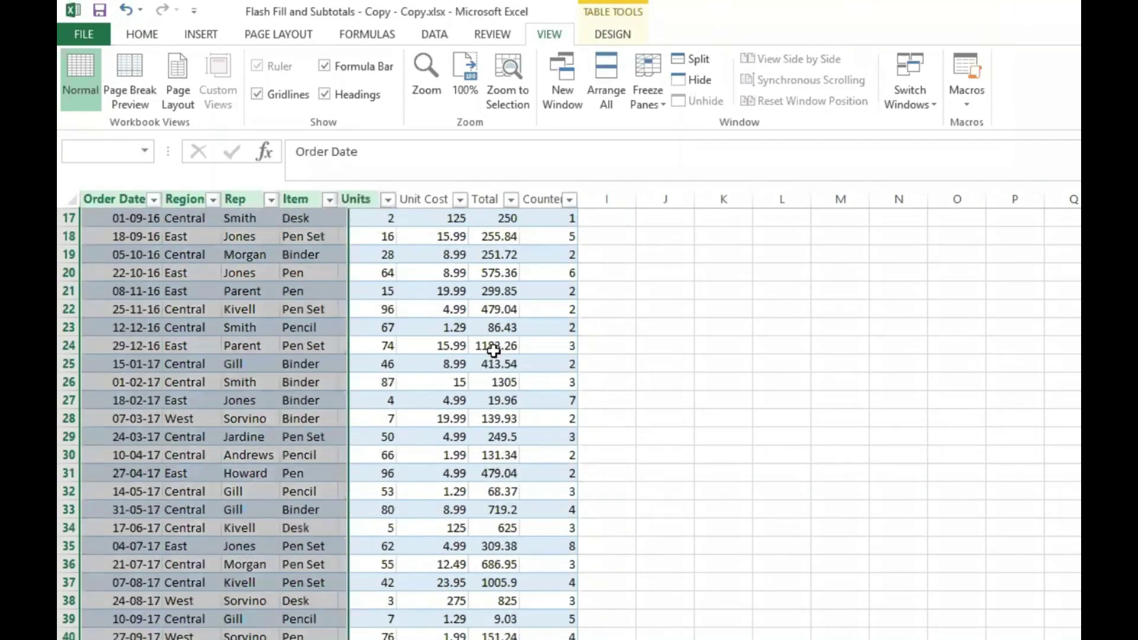
{"action": "key", "text": "ctrl+c"}
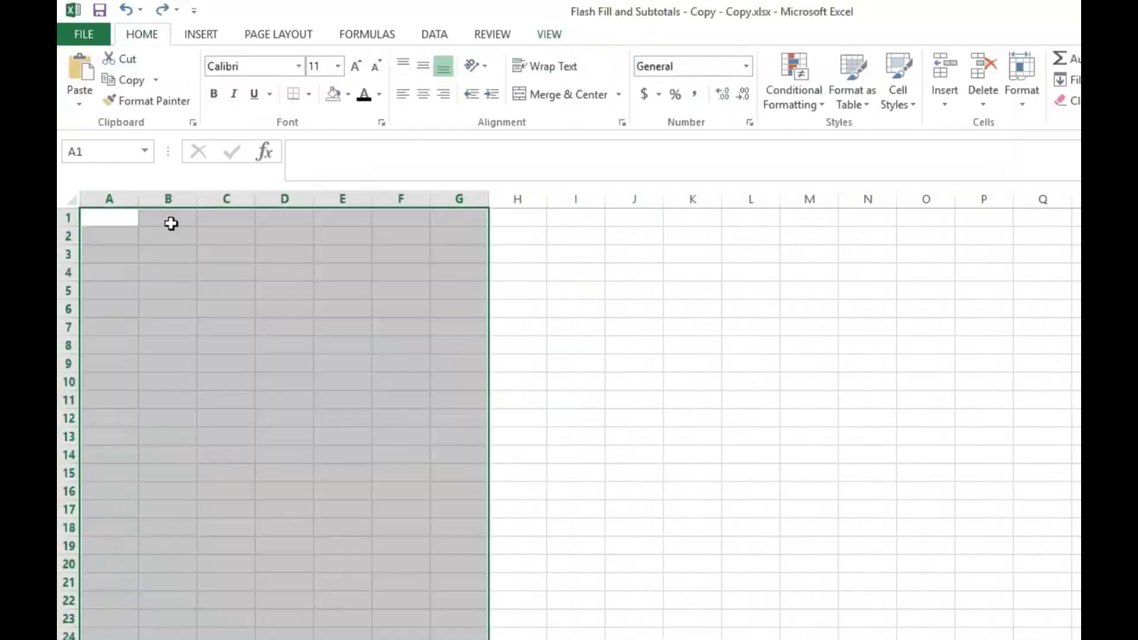
Step: Paste the order data as values only into the blank sheet, starting at A1
{"action": "key", "text": "ctrl+alt+v"}
{"action": "key", "text": "v"}
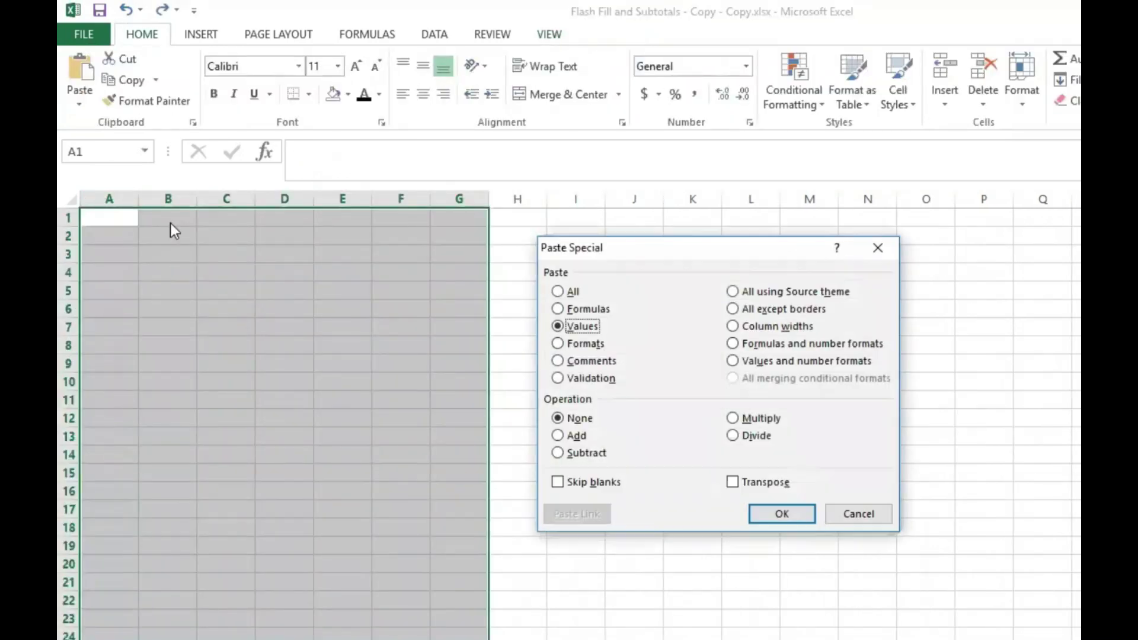
{"action": "key", "text": "Return"}
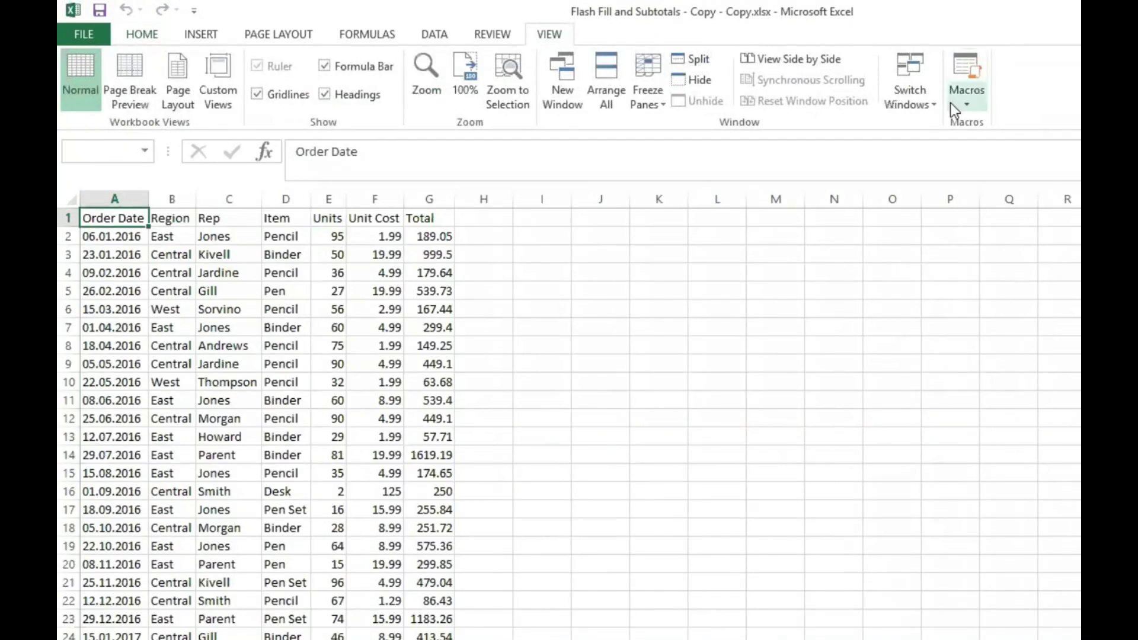
Step: Run the recorded macro on the sheet with the unformatted order data
{"action": "left_click", "coordinate": [951, 101]}
{"action": "left_click", "coordinate": [1013, 125]}
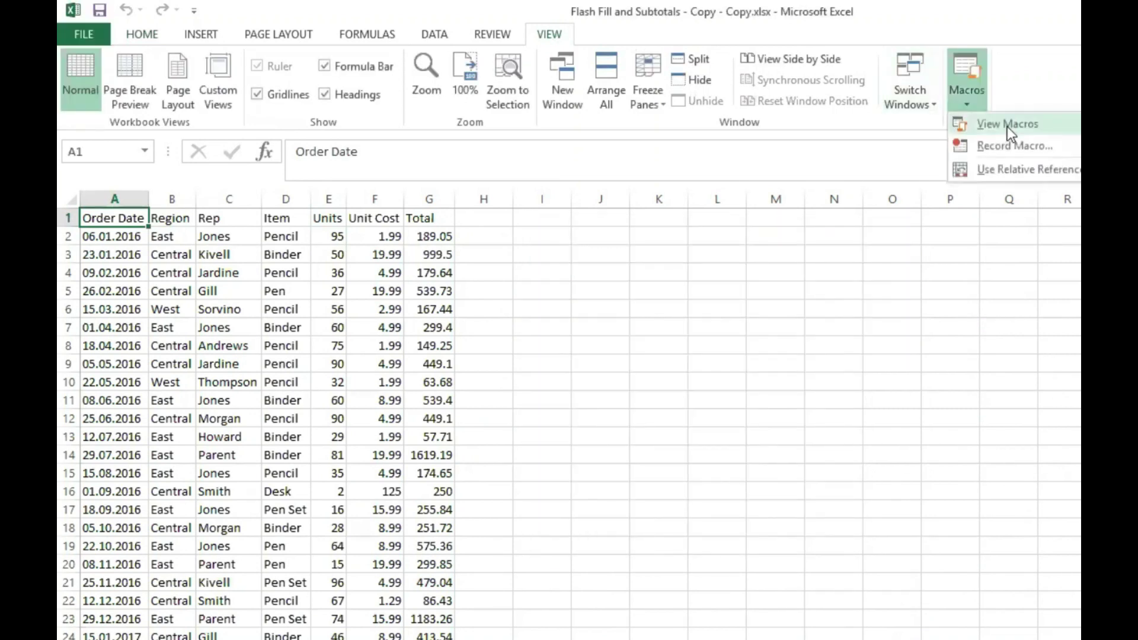
{"action": "left_click", "coordinate": [1007, 125]}
{"action": "left_click", "coordinate": [861, 277]}
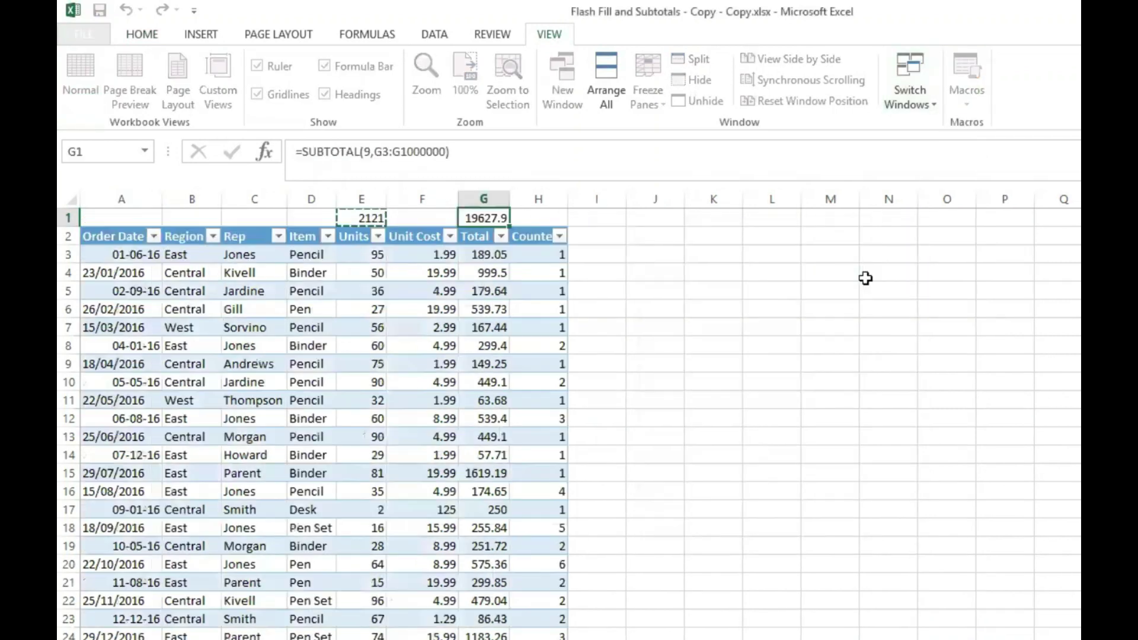
Step: Examine the macro's output: the Order Date filter list, the Total and Units subtotals, and the Counter formula
{"action": "left_click", "coordinate": [699, 348]}
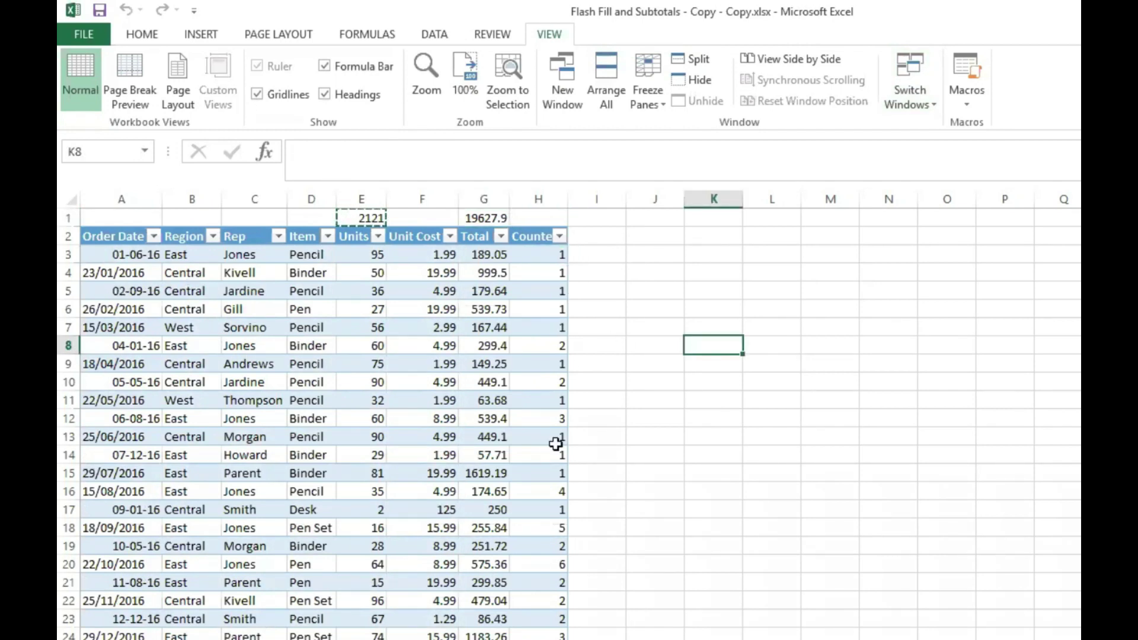
{"action": "left_click", "coordinate": [843, 448]}
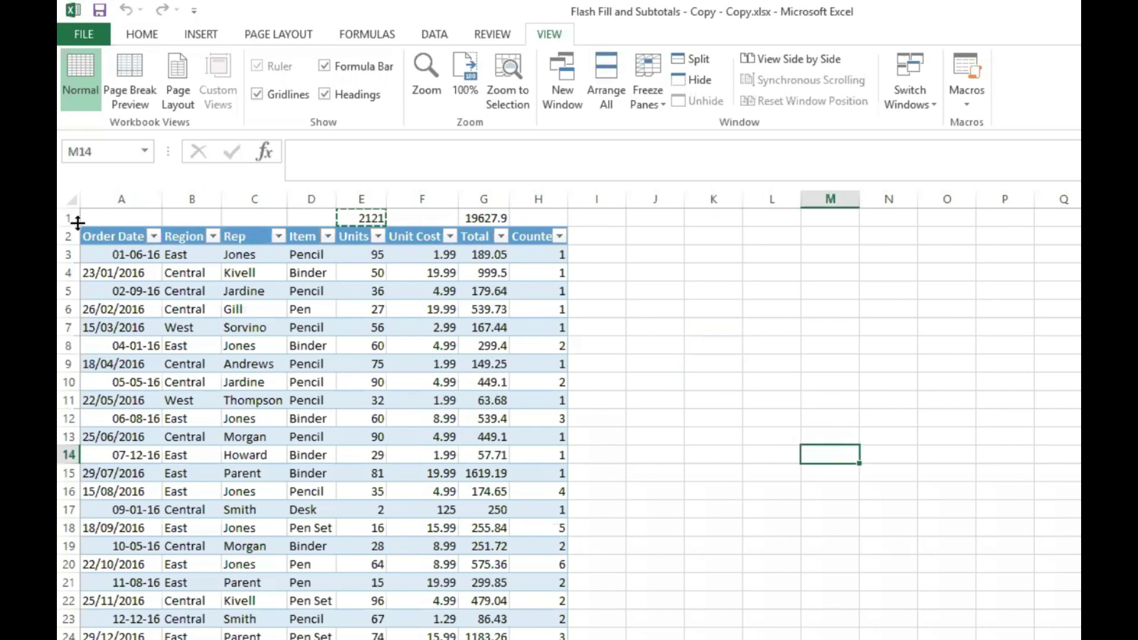
{"action": "left_click", "coordinate": [153, 236]}
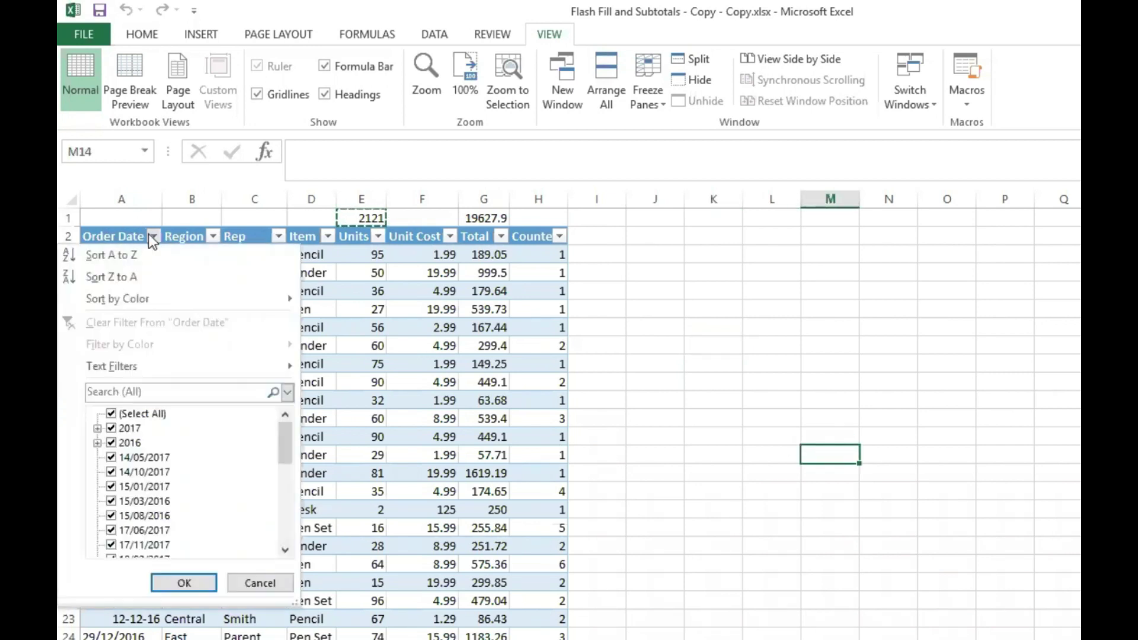
{"action": "left_click", "coordinate": [507, 363]}
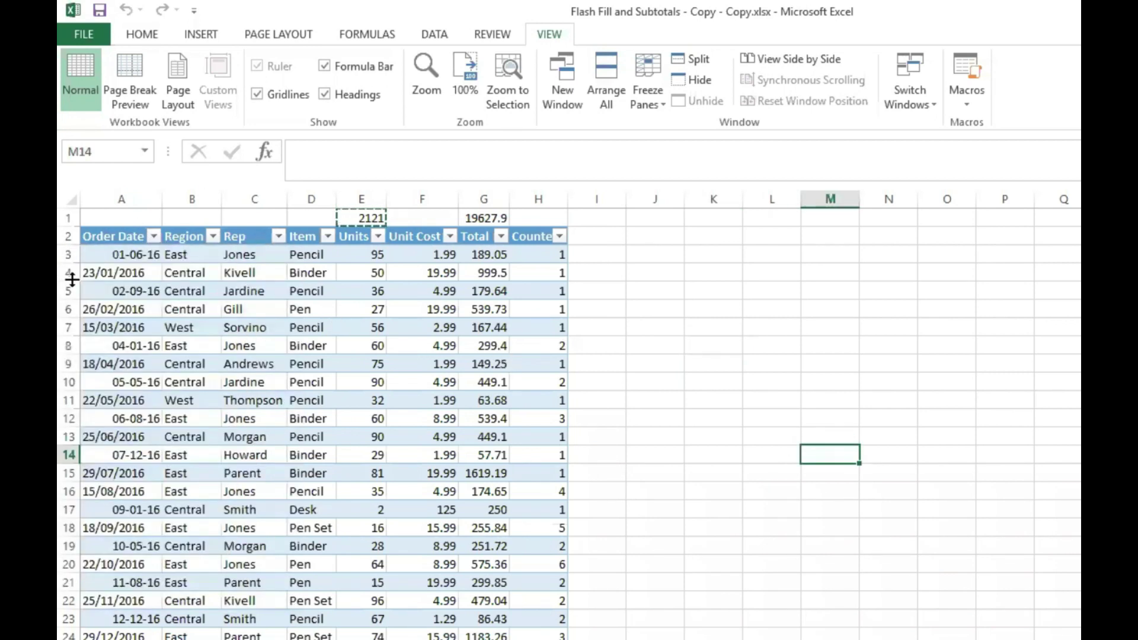
{"action": "left_click", "coordinate": [481, 219]}
{"action": "left_click", "coordinate": [362, 218]}
{"action": "left_click", "coordinate": [526, 265]}
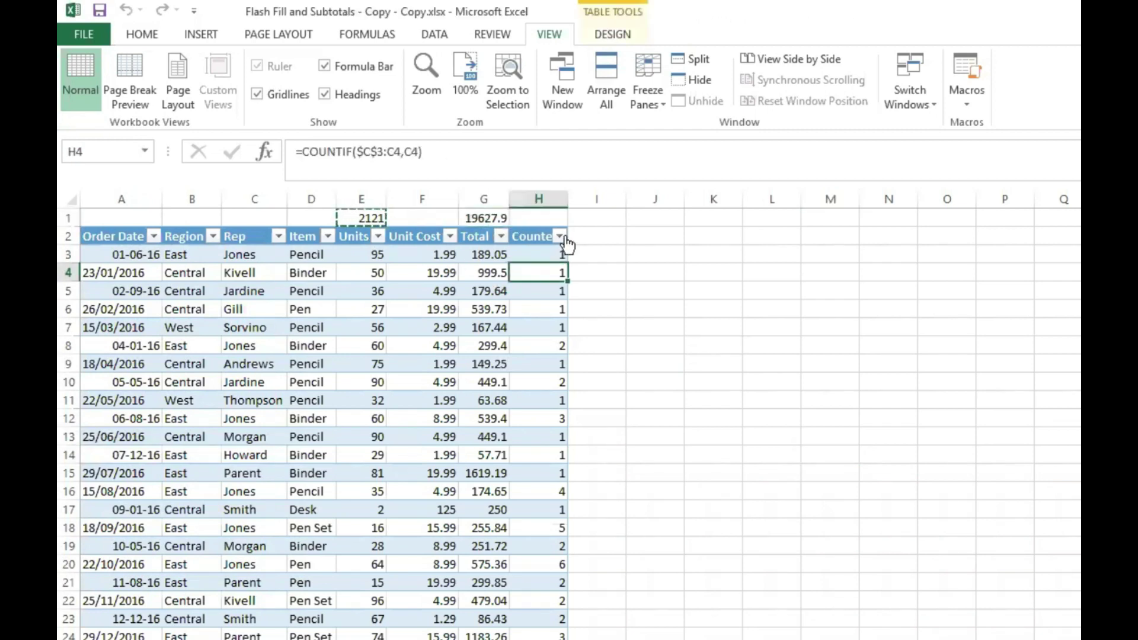
Step: Switch to Chrome and open a new browser tab
{"action": "key", "text": "alt+Tab"}
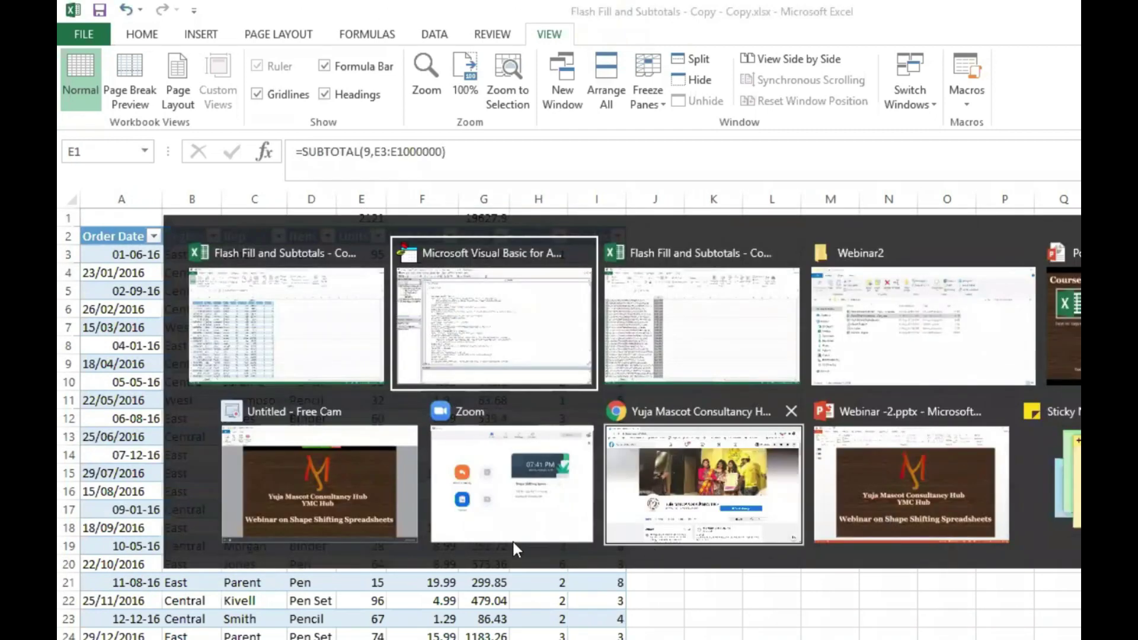
{"action": "left_click", "coordinate": [658, 491]}
{"action": "left_click", "coordinate": [303, 15]}
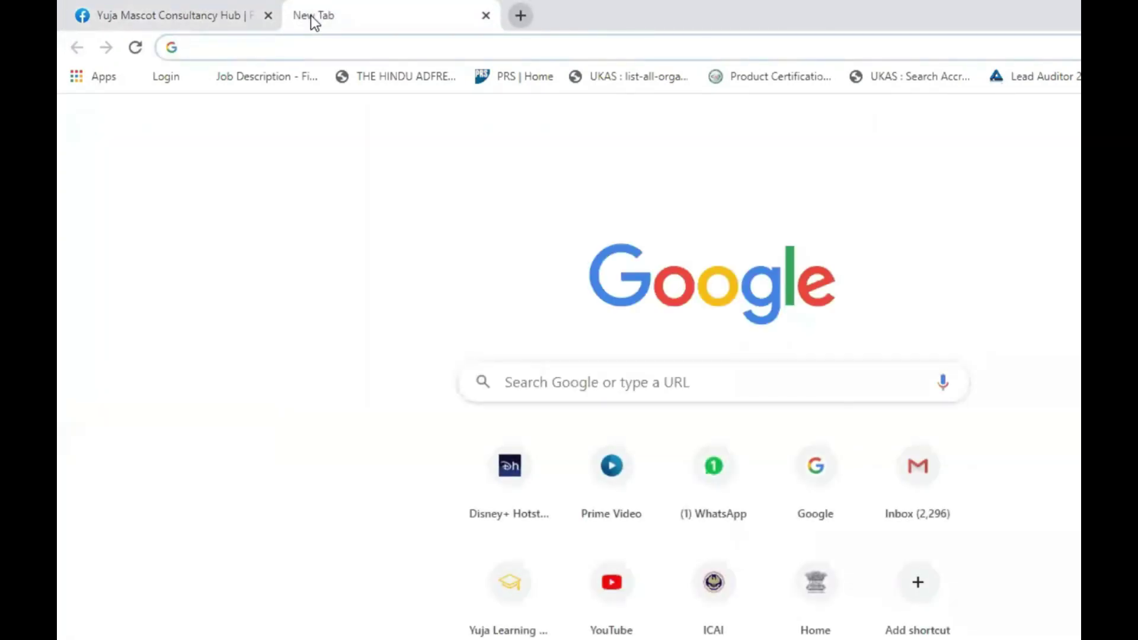
Step: Open Macro_Final.txt from the Webinar2 folder, highlight its ActiveSheet.UsedRange.Select line, and return to the Chrome window
{"action": "key", "text": "alt+Tab"}
{"action": "key", "text": "alt+Tab"}
{"action": "key", "text": "alt+Tab"}
{"action": "key", "text": "alt+Tab"}
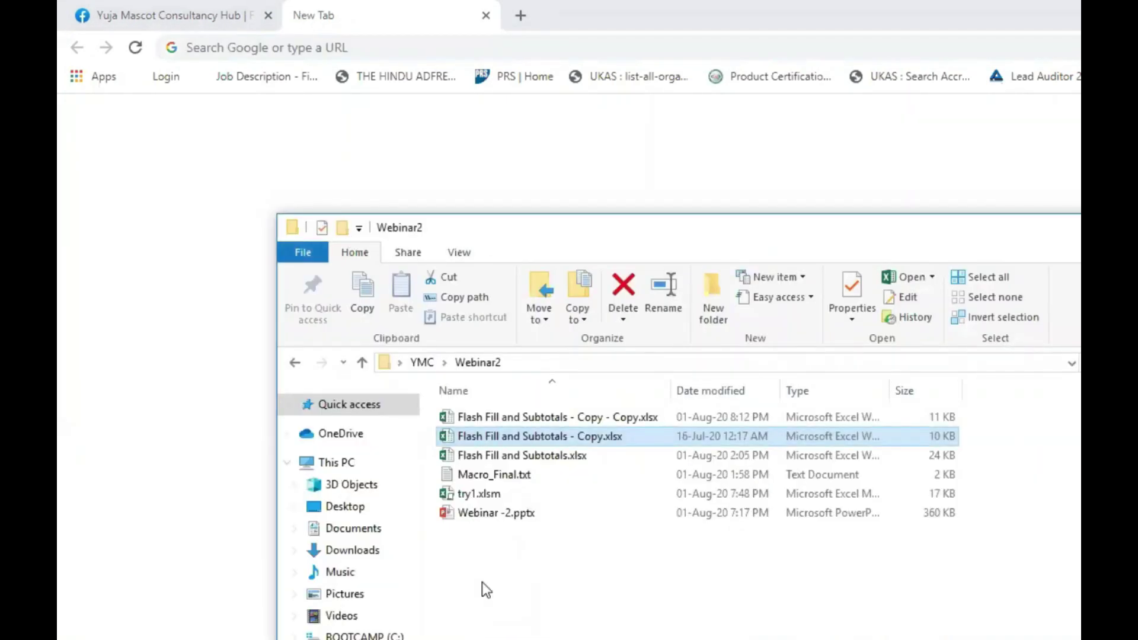
{"action": "double_click", "coordinate": [500, 475]}
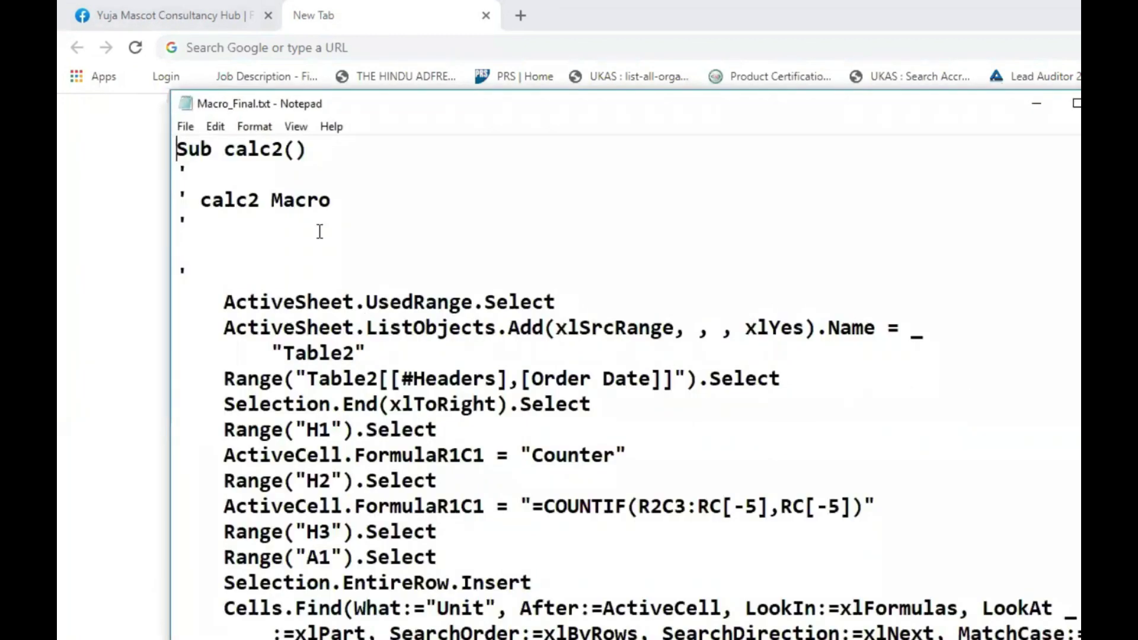
{"action": "left_click_drag", "start_coordinate": [221, 297], "coordinate": [557, 305]}
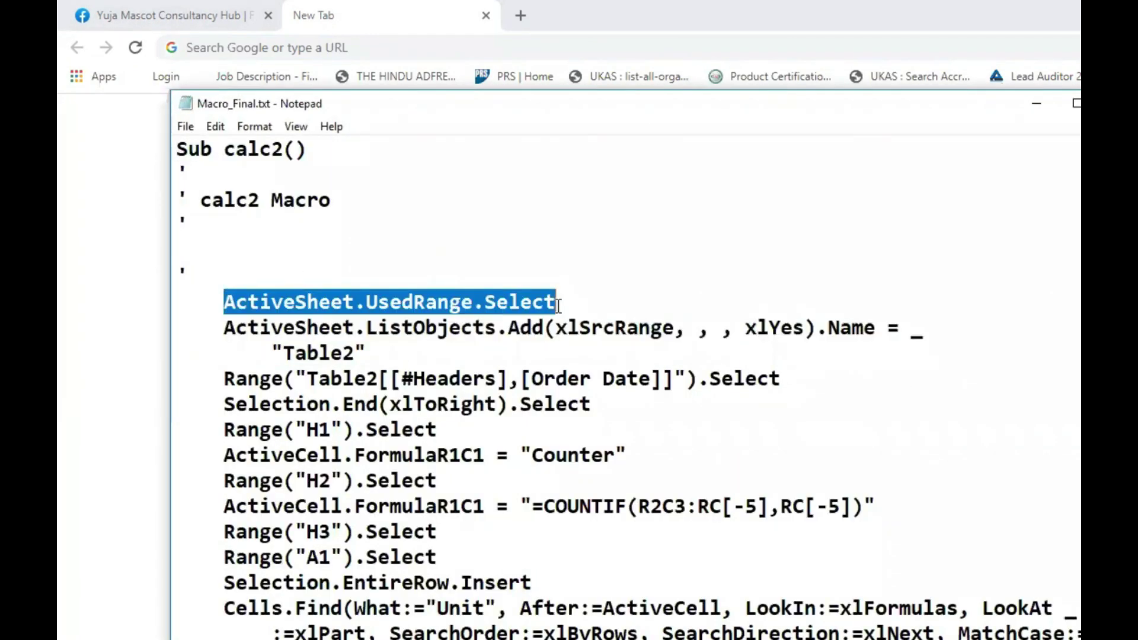
{"action": "left_click", "coordinate": [1038, 103]}
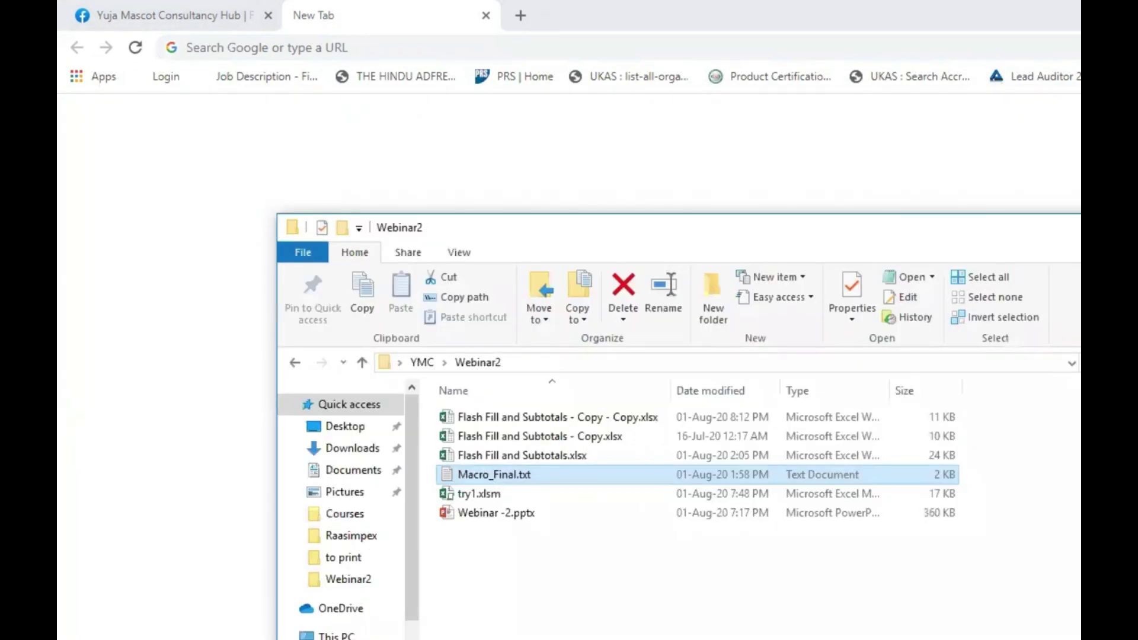
{"action": "left_click", "coordinate": [887, 147]}
{"action": "type", "text": "identify"}
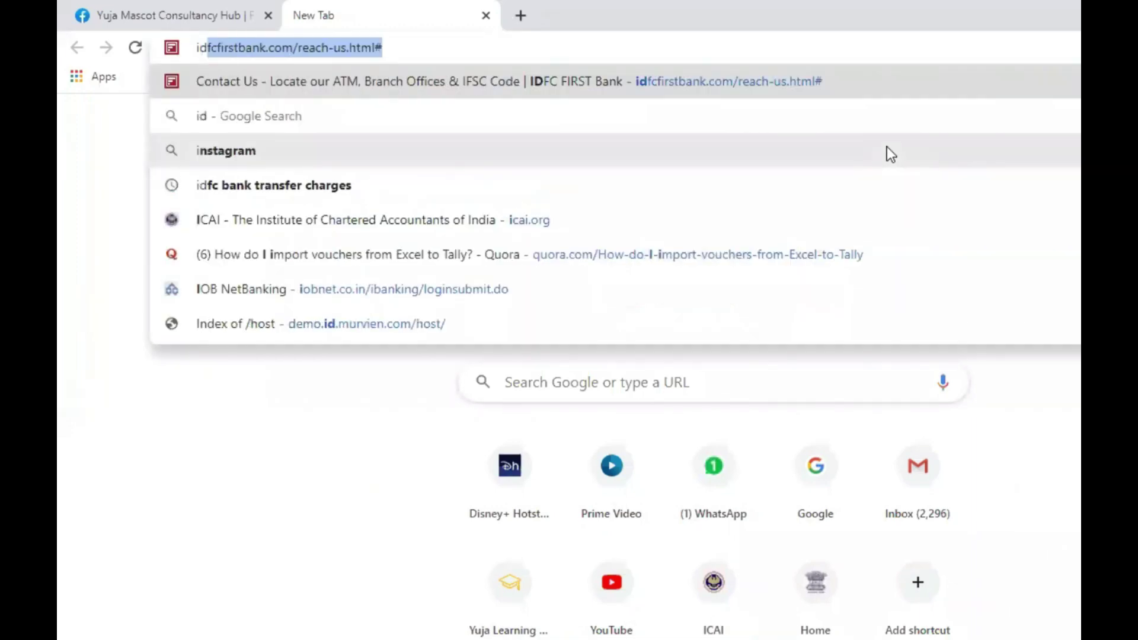
{"action": "key", "text": "BackSpace"}
{"action": "key", "text": "BackSpace"}
{"action": "key", "text": "BackSpace"}
{"action": "key", "text": "BackSpace"}
{"action": "key", "text": "BackSpace"}
{"action": "key", "text": "BackSpace"}
{"action": "key", "text": "BackSpace"}
{"action": "key", "text": "BackSpace"}
{"action": "key", "text": "BackSpace"}
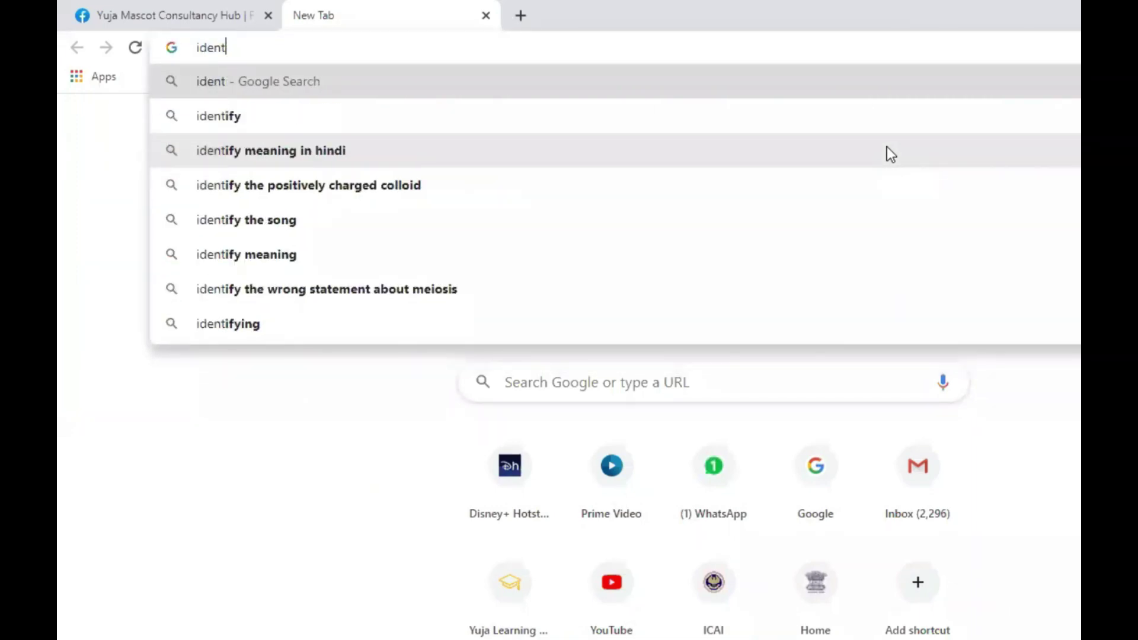
Step: Search Google for "select all working cells in excel vba"
{"action": "type", "text": "see"}
{"action": "key", "text": "BackSpace"}
{"action": "type", "text": "lect "}
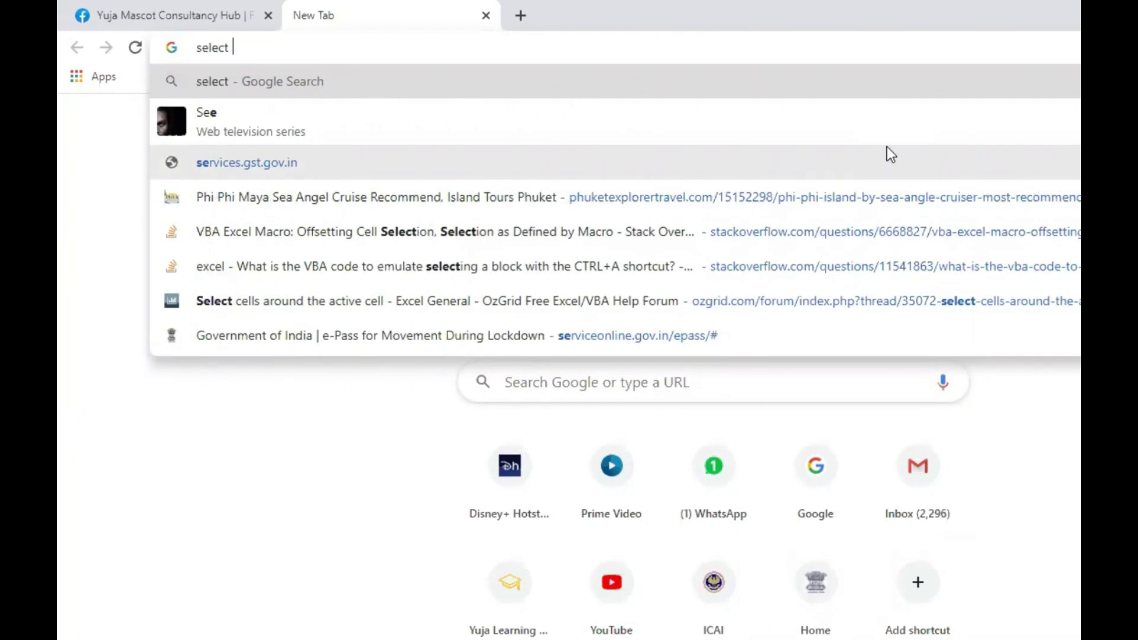
{"action": "type", "text": "all ce"}
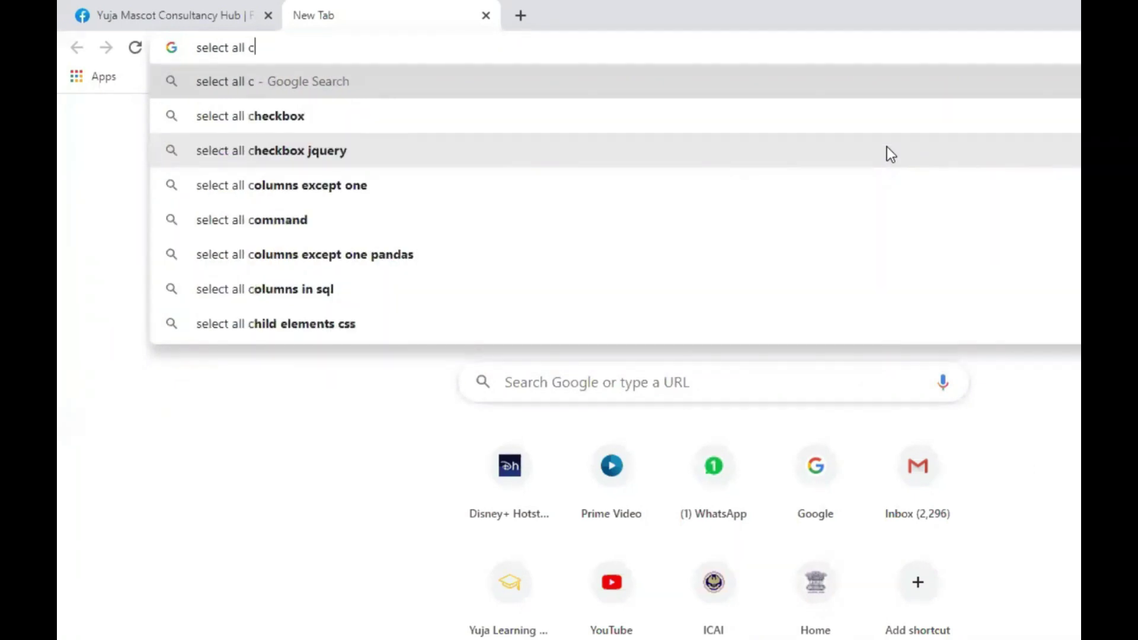
{"action": "key", "text": "BackSpace"}
{"action": "key", "text": "BackSpace"}
{"action": "type", "text": "working "}
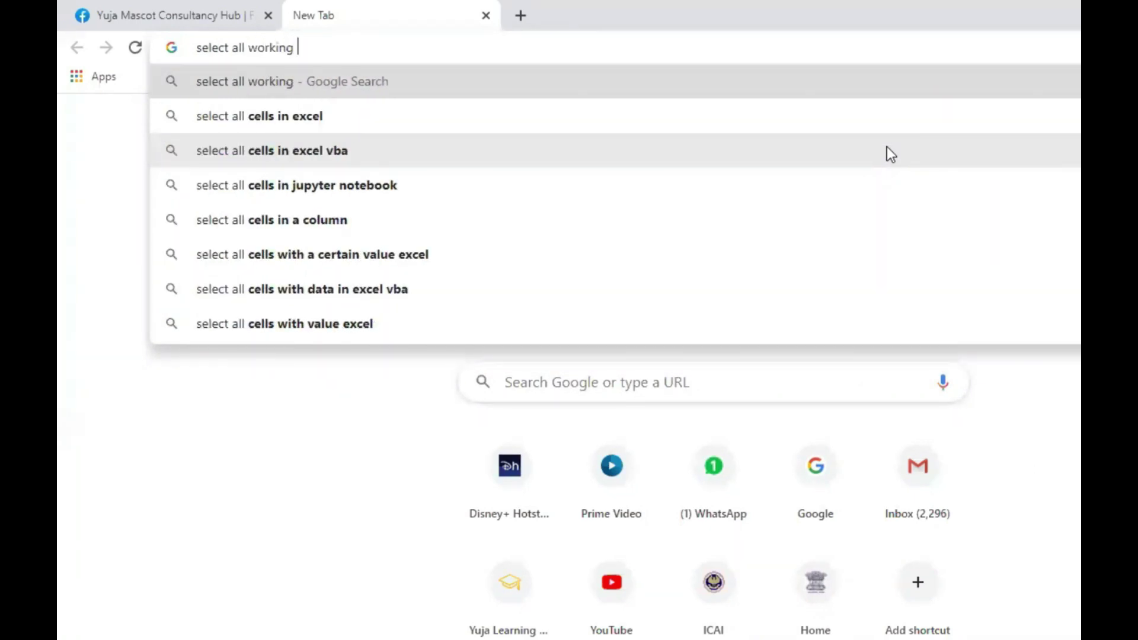
{"action": "type", "text": "cells in"}
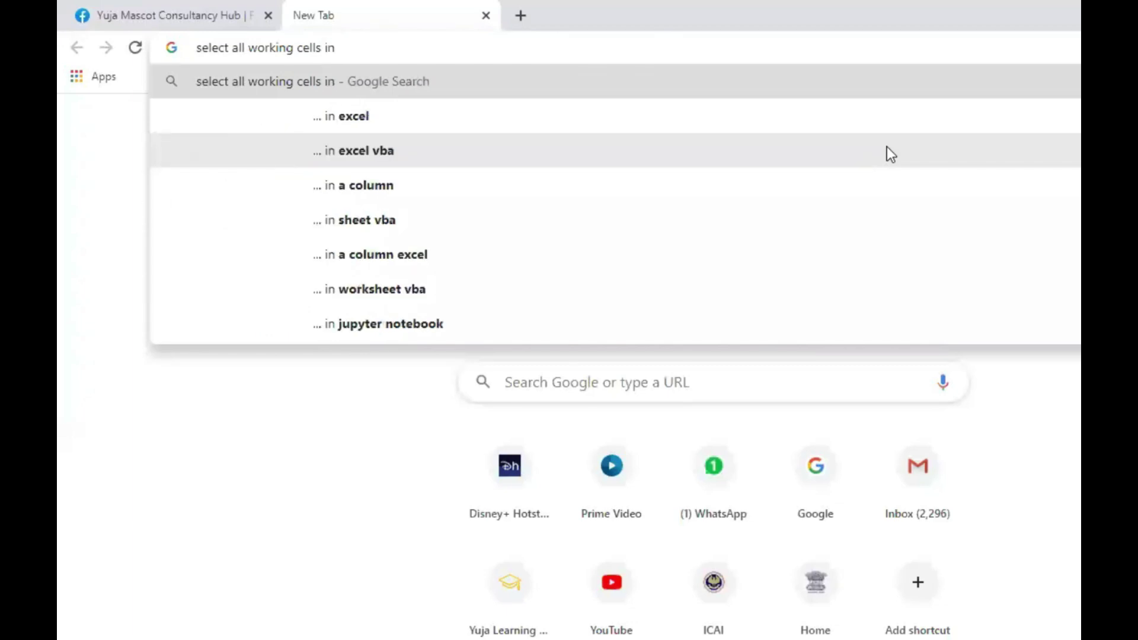
{"action": "left_click", "coordinate": [886, 150]}
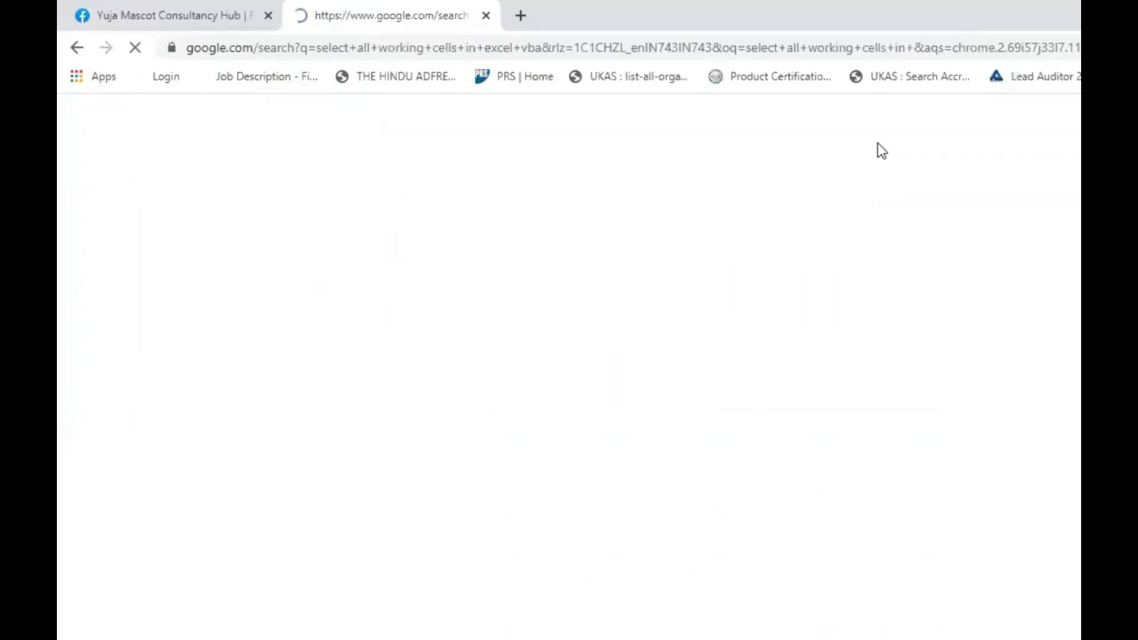
Step: Look through the search results and open the Automate Excel page "Select All Cells - VBA Code Examples"
{"action": "scroll", "coordinate": [536, 363], "scroll_direction": "down", "scroll_amount": 1}
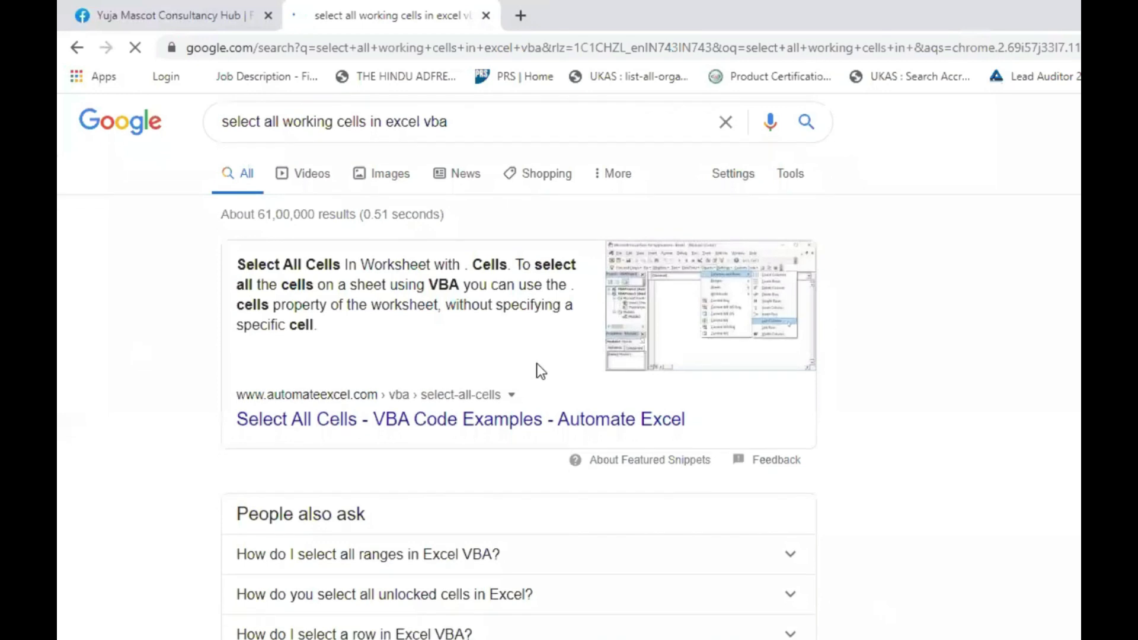
{"action": "scroll", "coordinate": [535, 364], "scroll_direction": "down", "scroll_amount": 2}
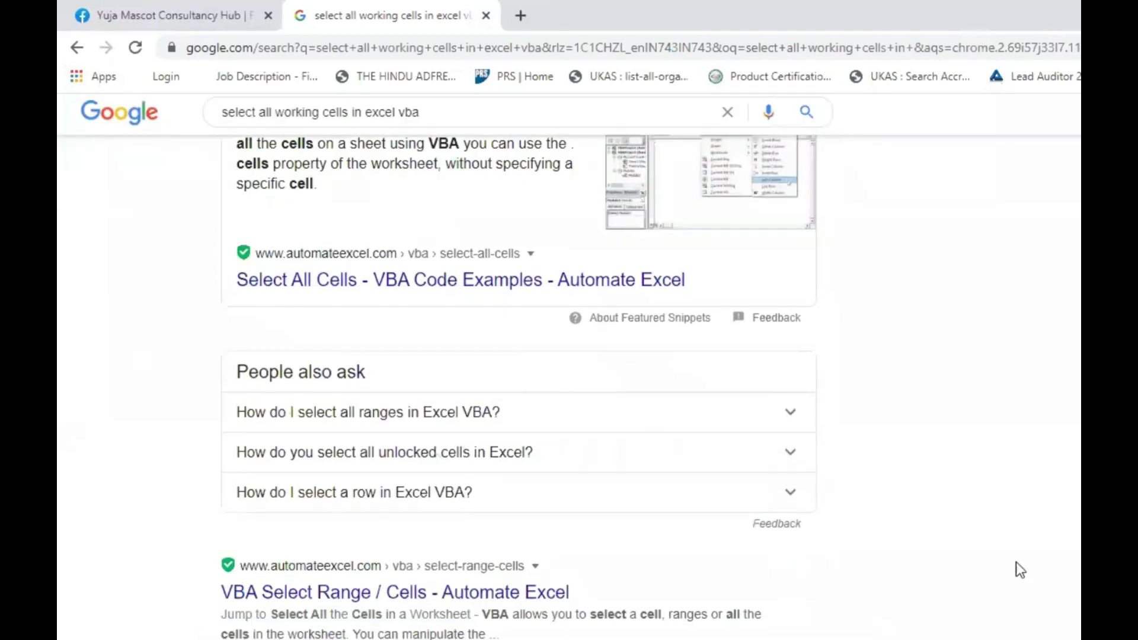
{"action": "scroll", "coordinate": [1019, 569], "scroll_direction": "up", "scroll_amount": 3}
{"action": "left_click", "coordinate": [406, 443]}
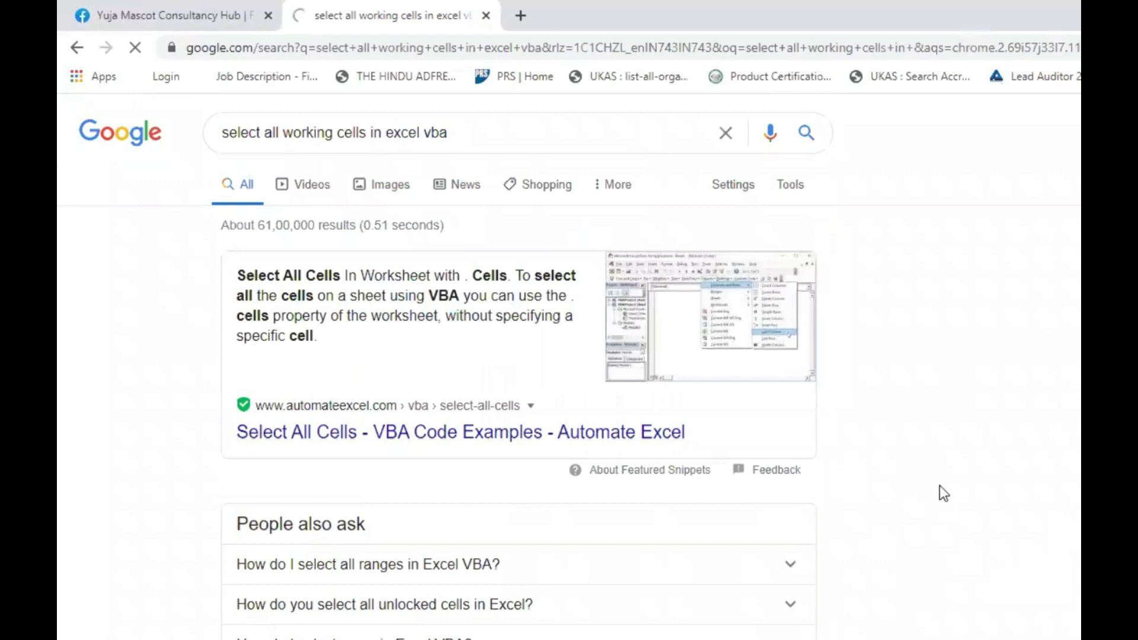